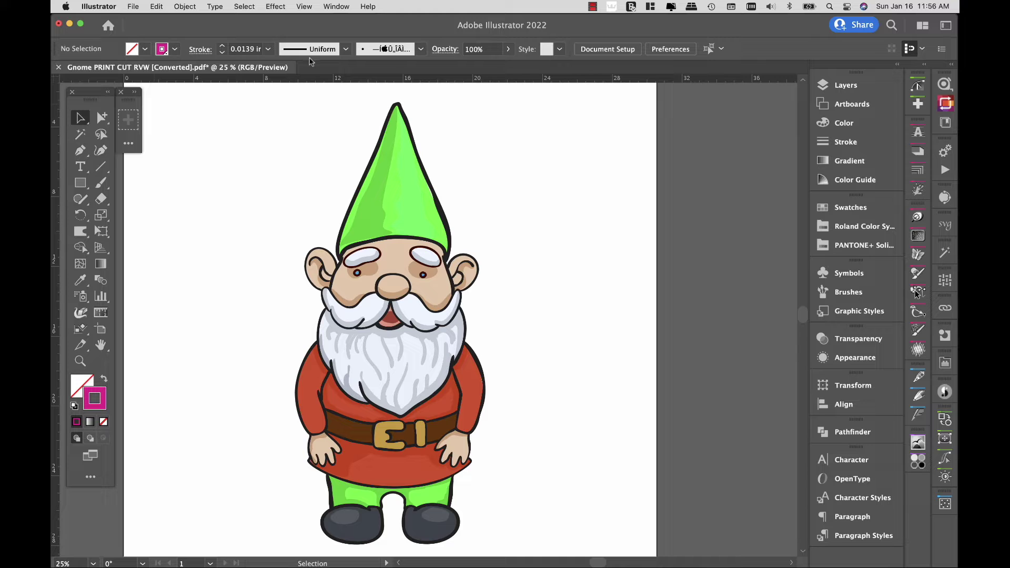
# Step: Switch the artwork to Outline view, then back to full-colour Preview
pyautogui.click(304, 7)
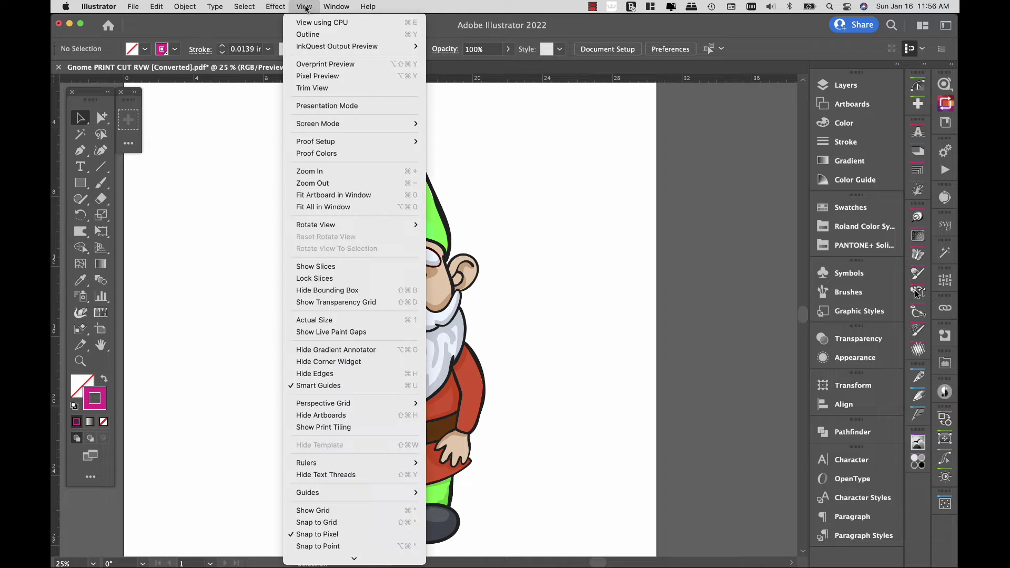
pyautogui.click(317, 38)
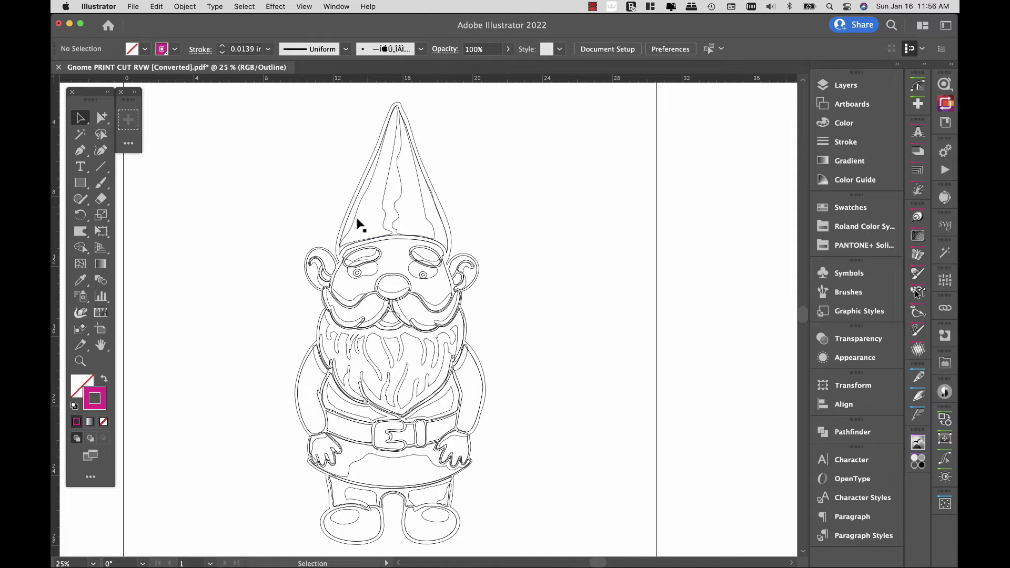
pyautogui.click(336, 6)
pyautogui.moveTo(342, 70)
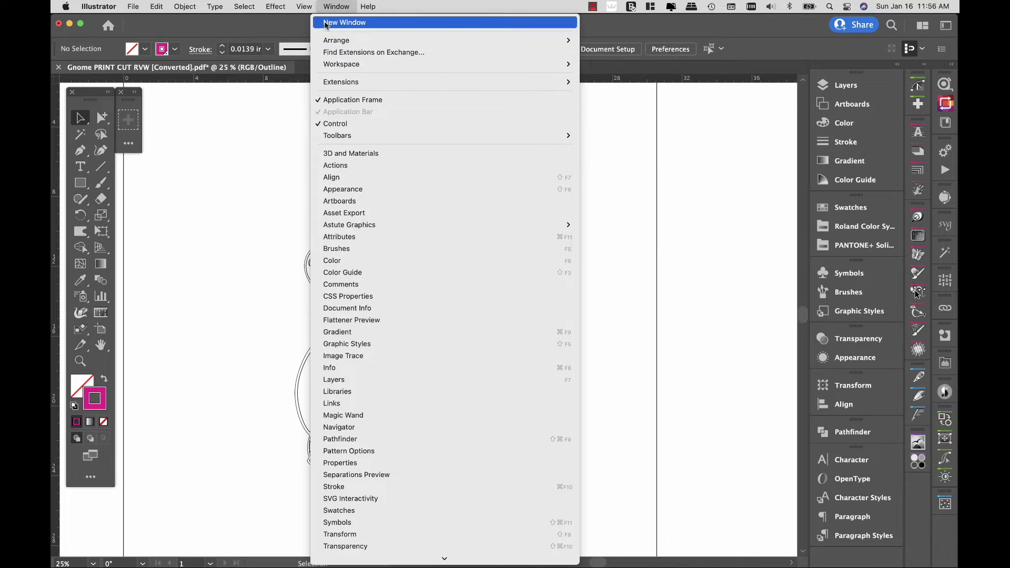
pyautogui.moveTo(304, 7)
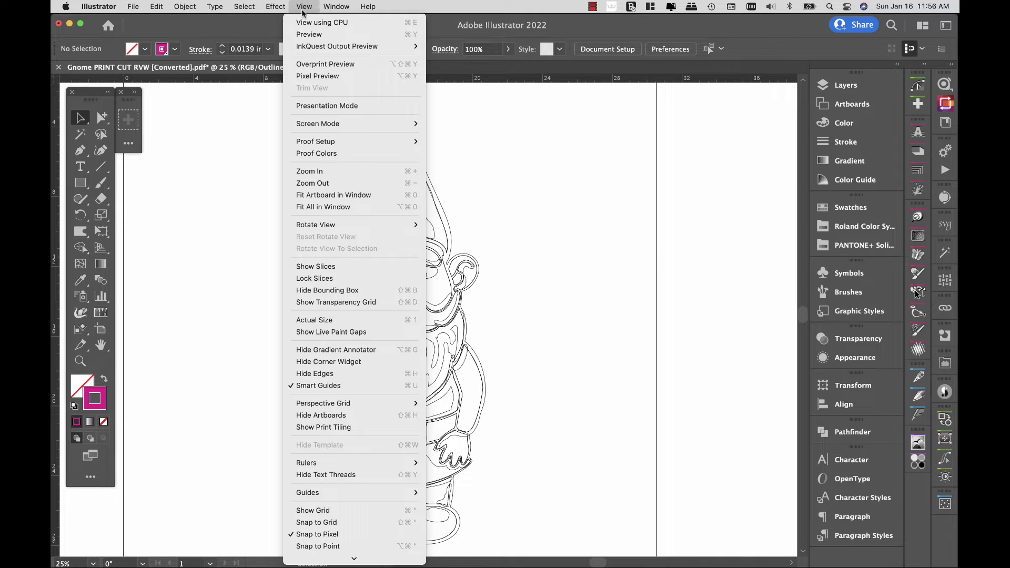
pyautogui.click(311, 34)
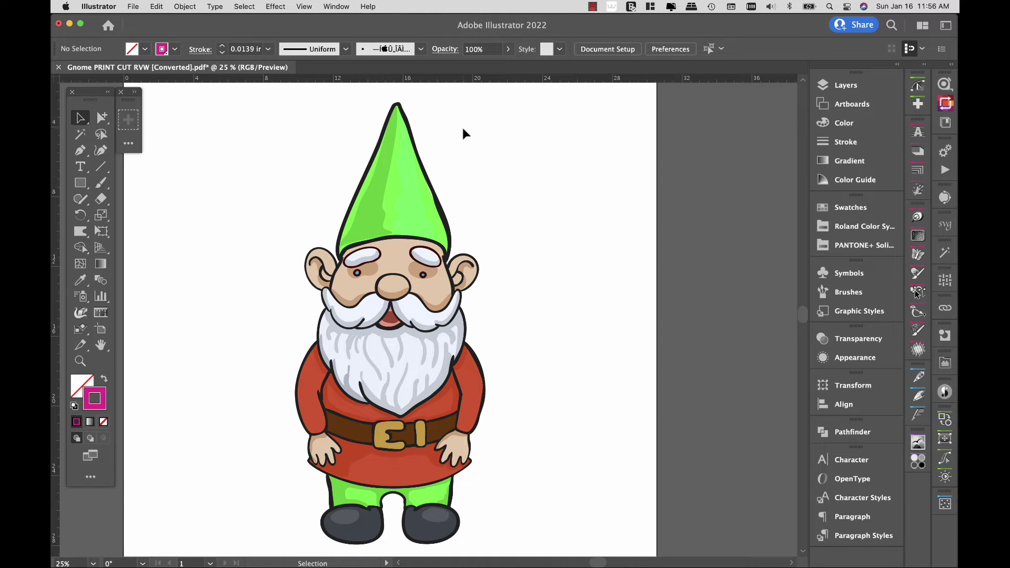
# Step: Duplicate the ART – Gnome layer, rename the copy CutContour, and hide the original
pyautogui.click(846, 85)
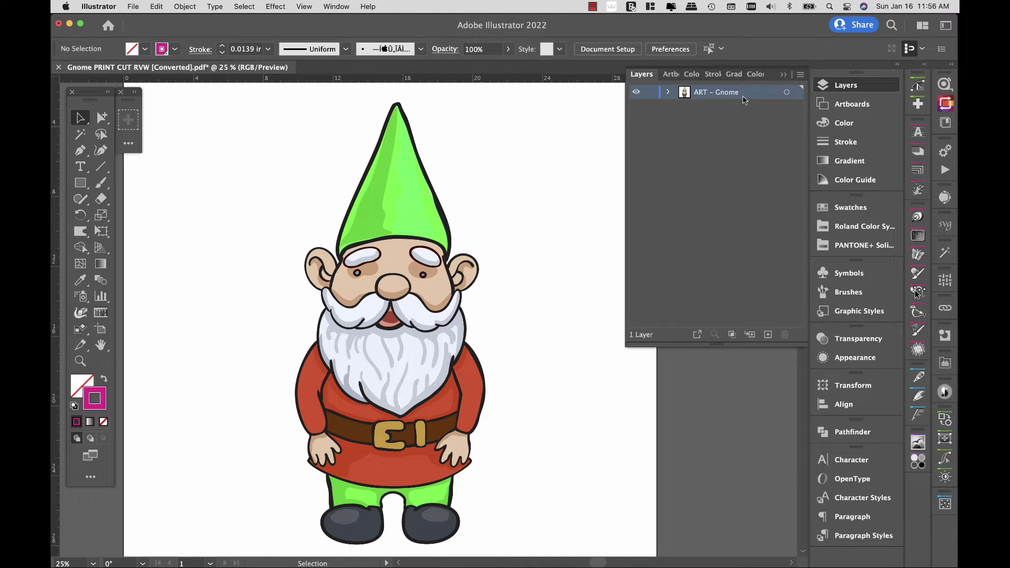
pyautogui.click(801, 75)
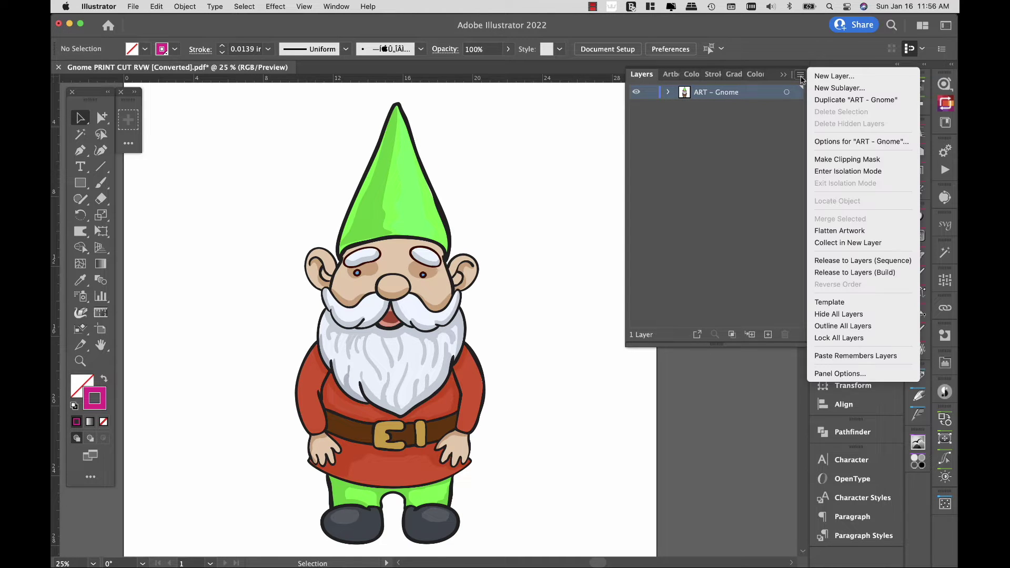
pyautogui.click(839, 100)
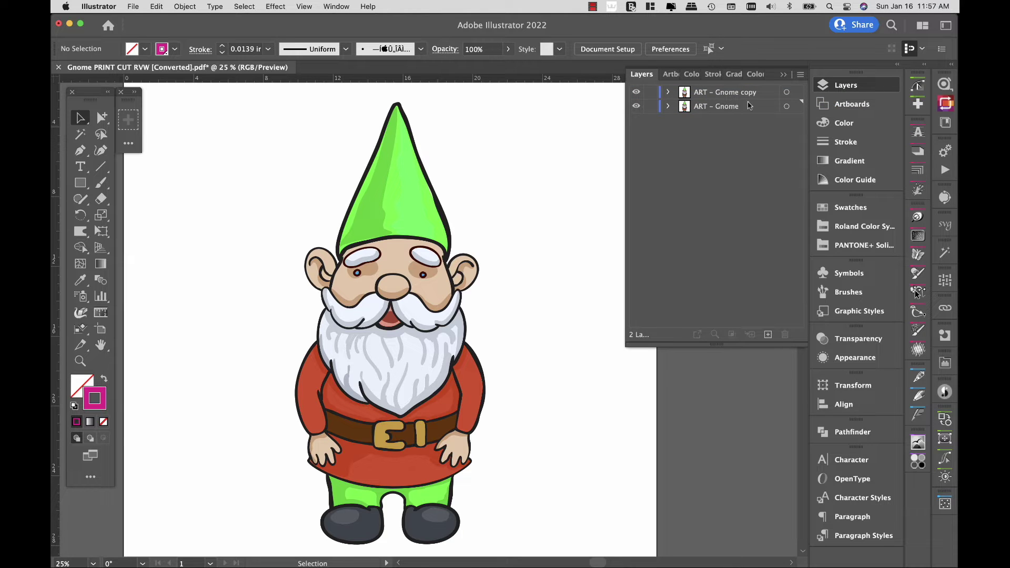
pyautogui.doubleClick(725, 94)
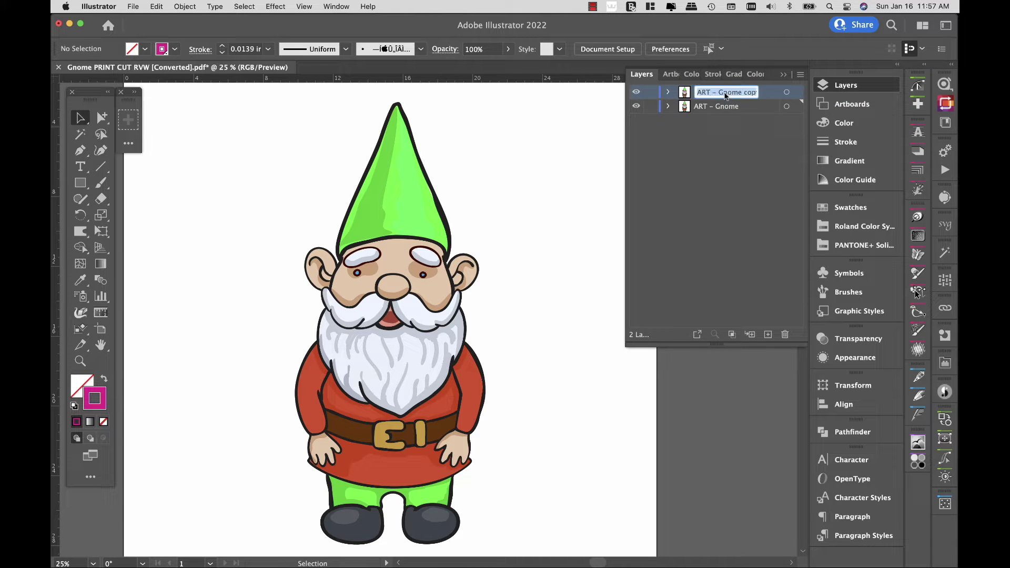
pyautogui.write('CutContour')
pyautogui.click(636, 108)
# Step: Marquee-select the whole gnome copy, merge it with Pathfinder Unite, and view it in Outline mode
pyautogui.click(546, 130)
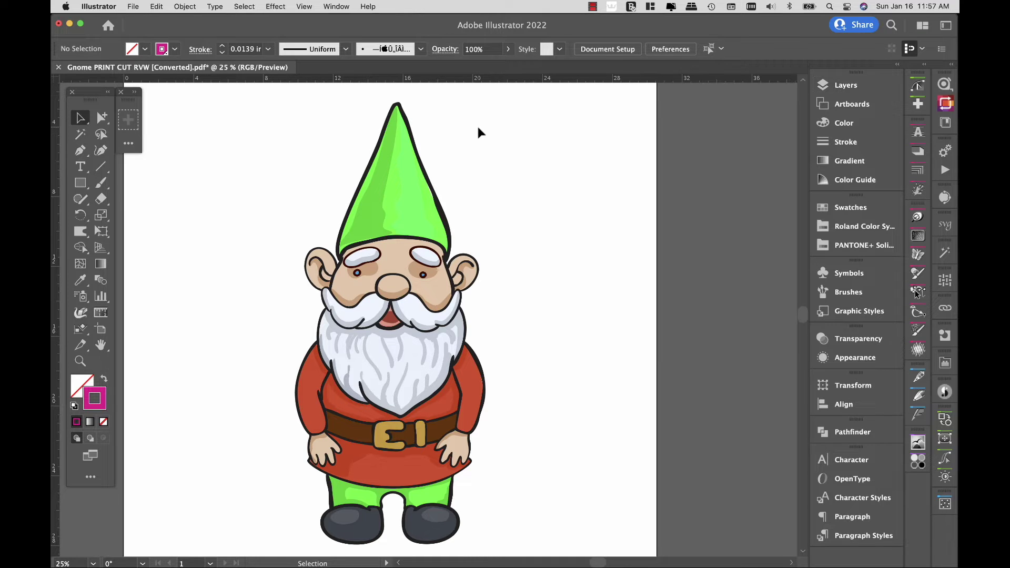
pyautogui.moveTo(265, 94); pyautogui.dragTo(541, 547)
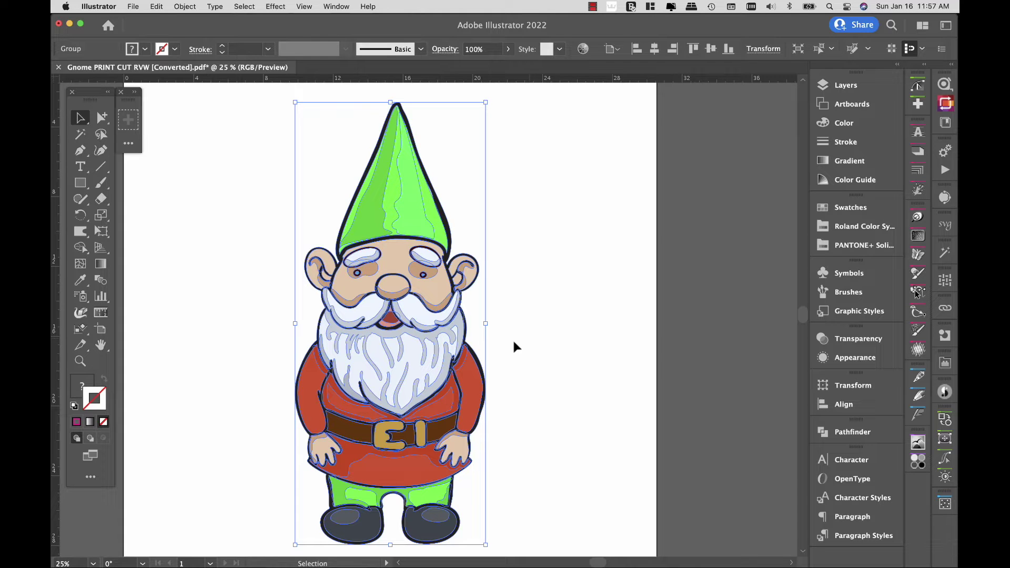
pyautogui.click(824, 432)
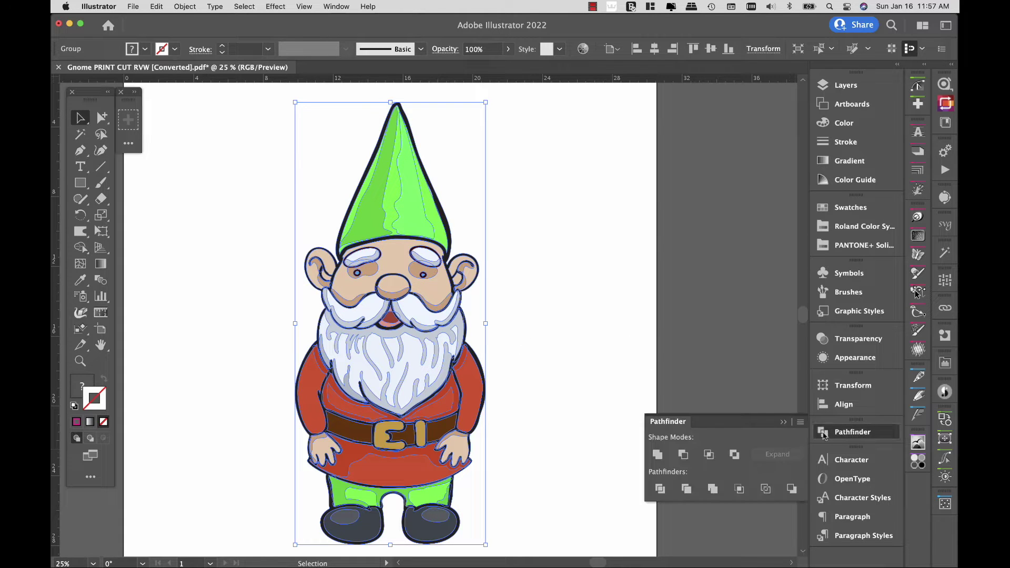
pyautogui.click(657, 454)
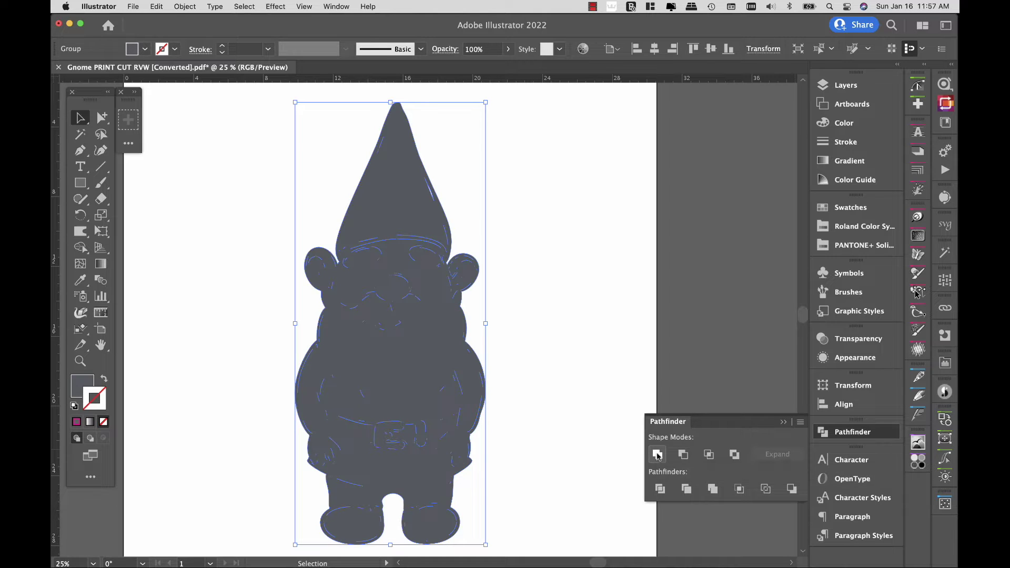
pyautogui.press('super+y')
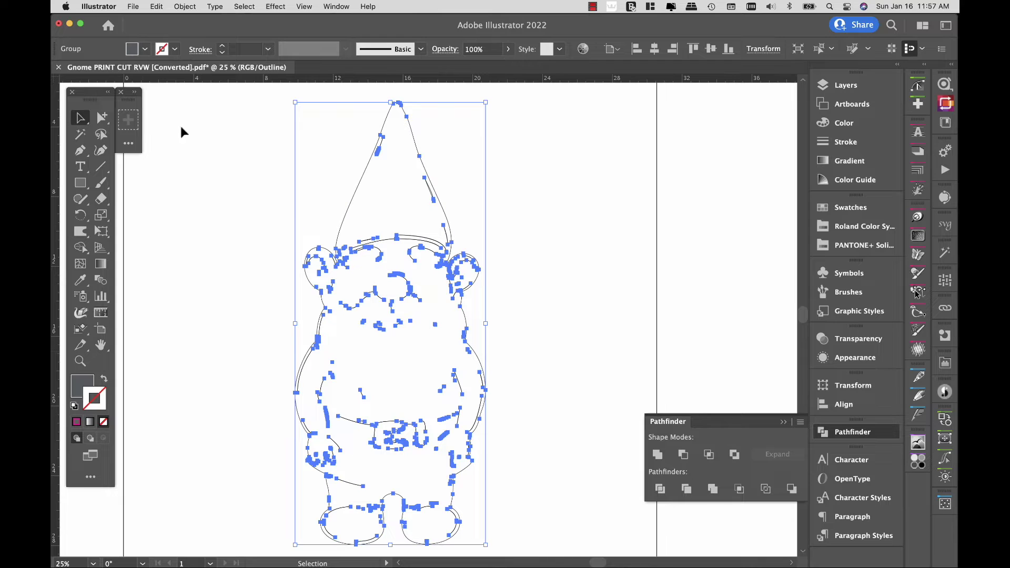
pyautogui.click(102, 118)
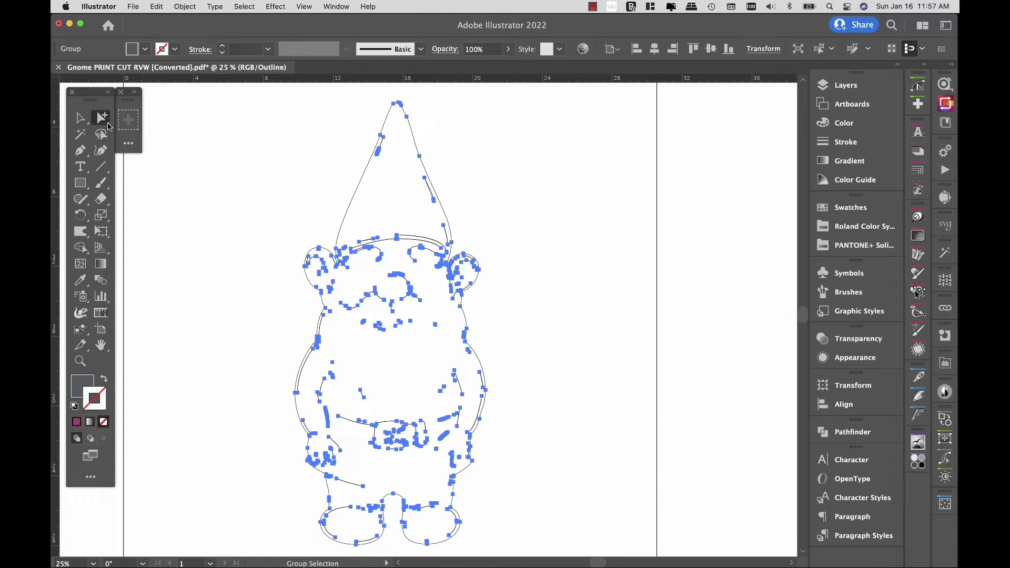
# Step: With Group Selection, deselect the outer outline and delete all interior detail paths
pyautogui.click(109, 126)
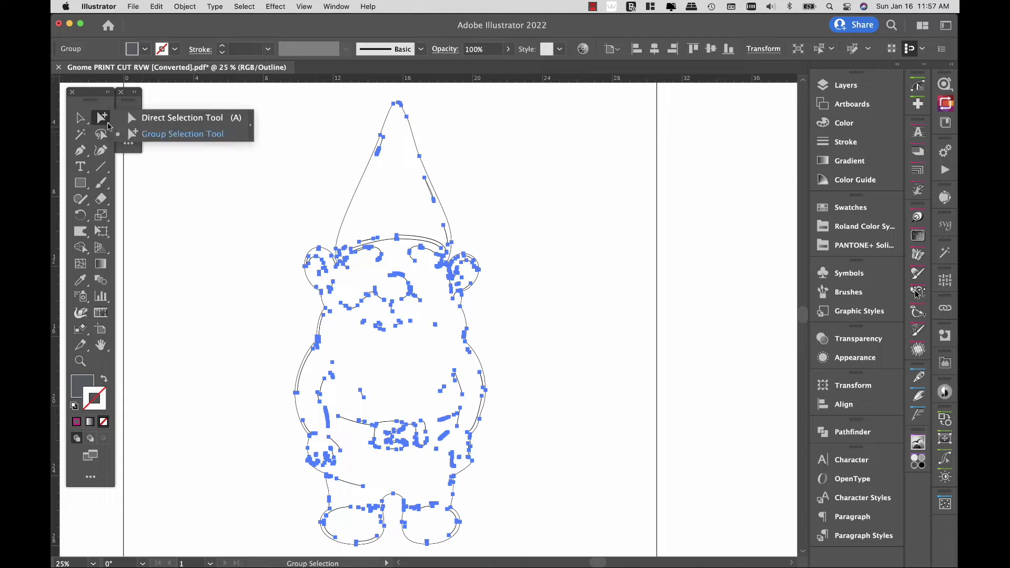
pyautogui.click(166, 135)
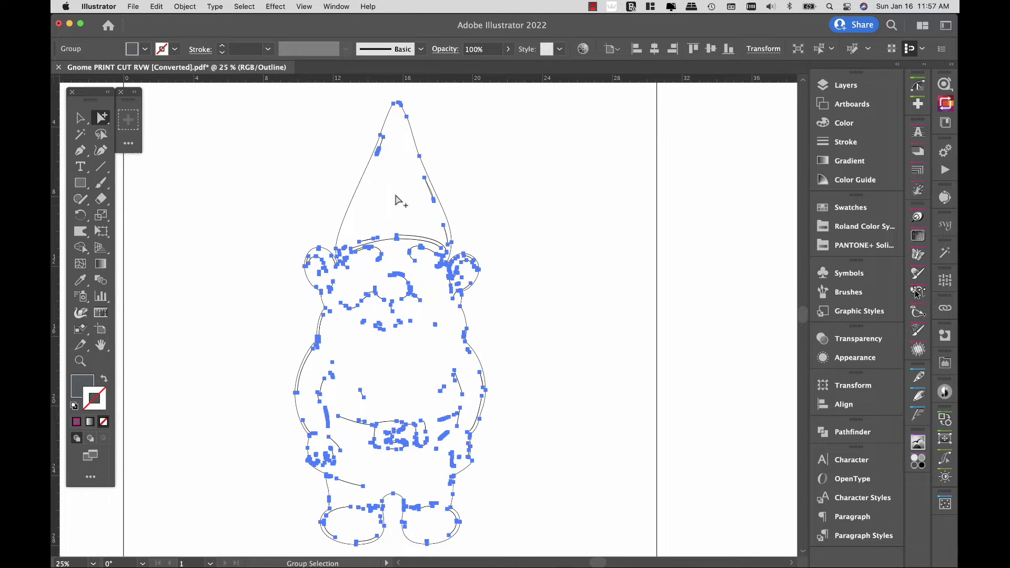
pyautogui.keyDown('shift'); pyautogui.click(414, 141); pyautogui.keyUp('shift')
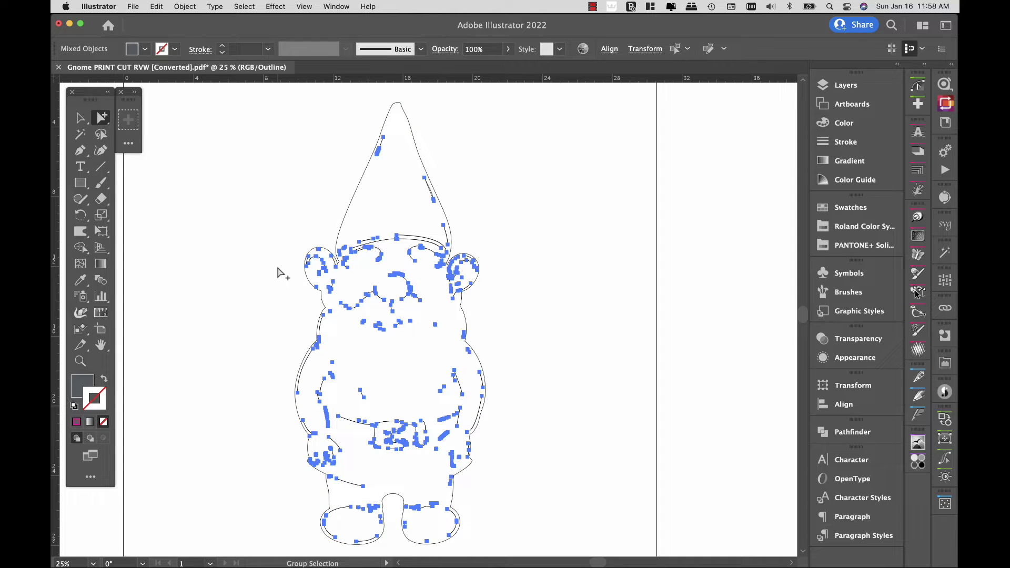
pyautogui.press('Delete')
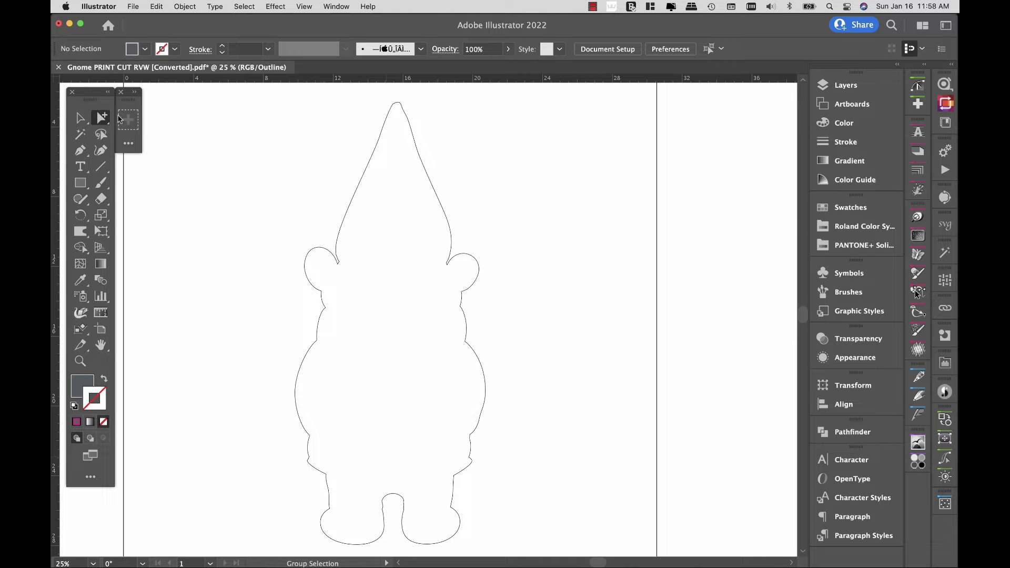
pyautogui.click(79, 118)
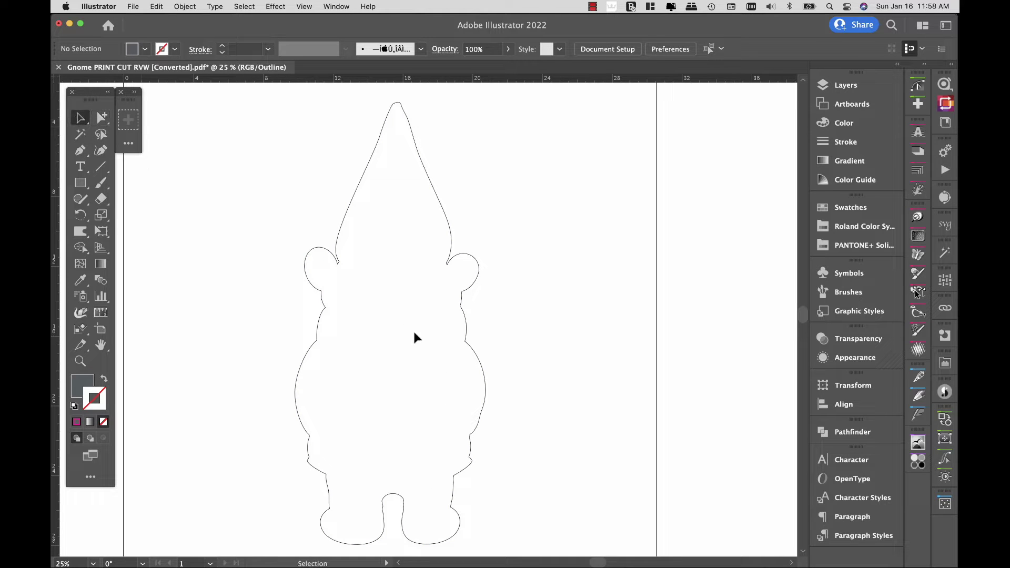
pyautogui.hscroll(1, 412, 329)
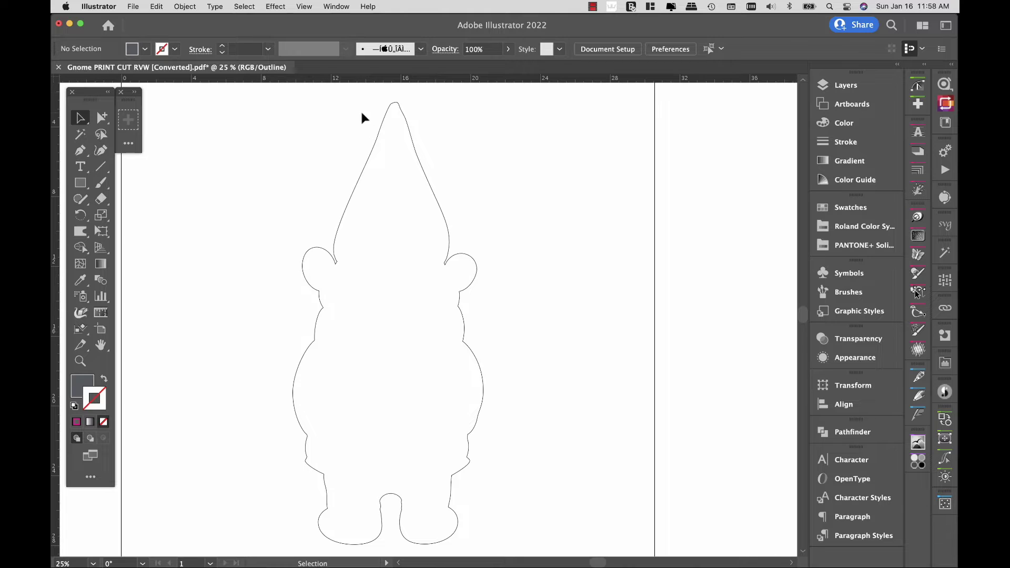
# Step: Back in Preview, swap the silhouette's fill to stroke and open the Roland Color System library
pyautogui.click(304, 6)
pyautogui.click(310, 33)
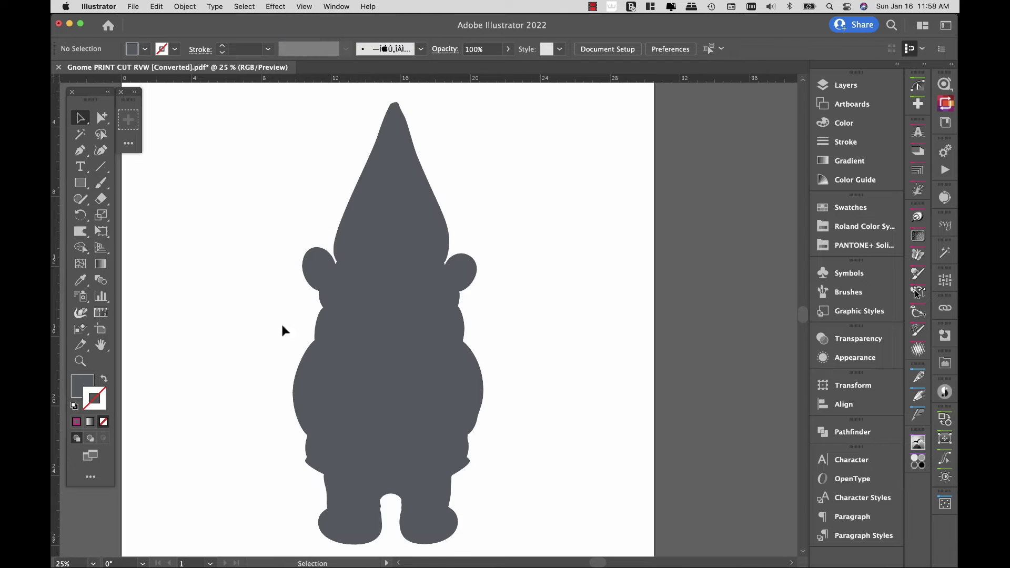
pyautogui.click(362, 337)
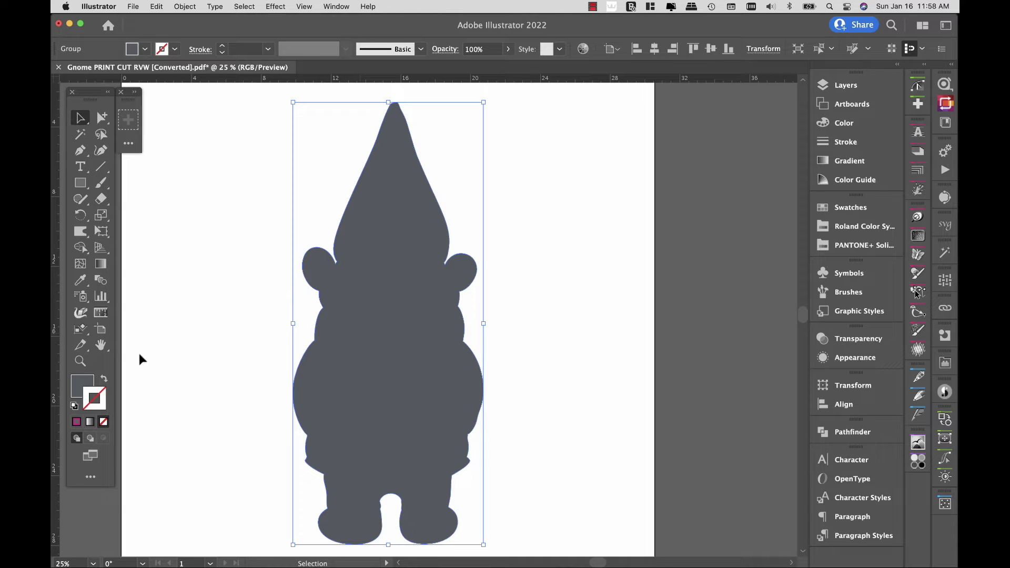
pyautogui.click(104, 380)
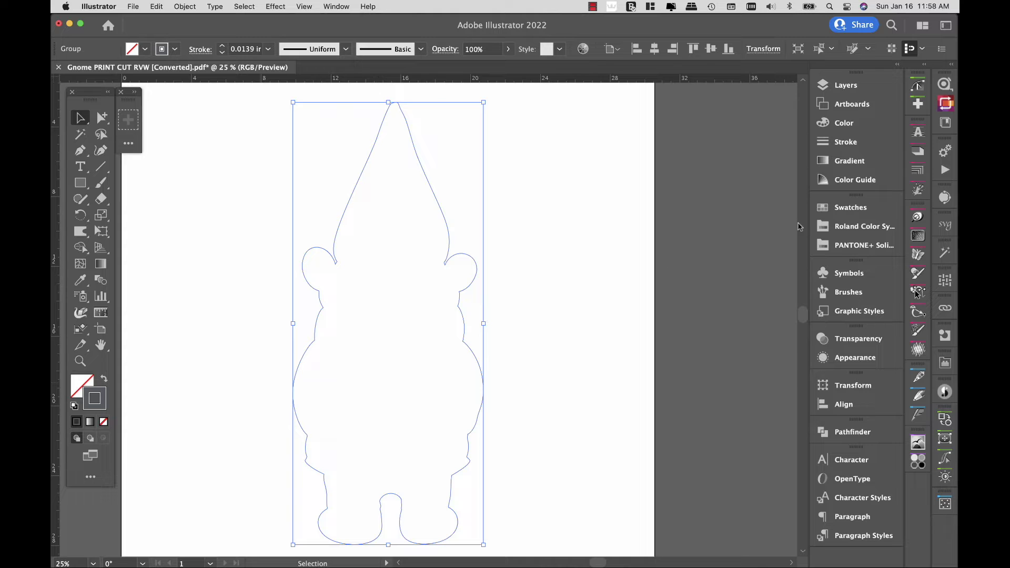
pyautogui.click(842, 226)
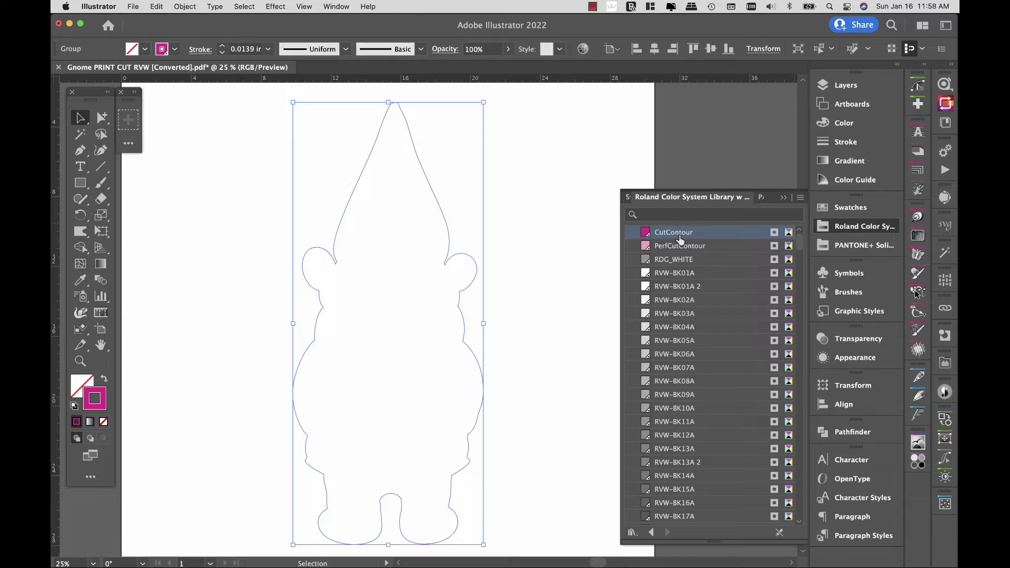
# Step: Verify the outline's empty fill and CutContour stroke, then deselect and show the Layers list
pyautogui.click(629, 158)
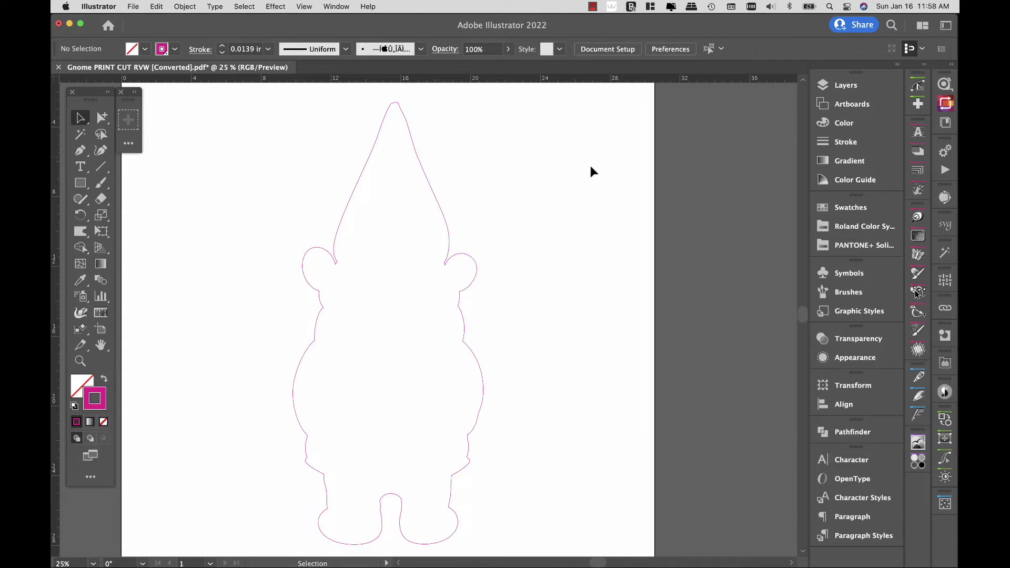
pyautogui.click(446, 227)
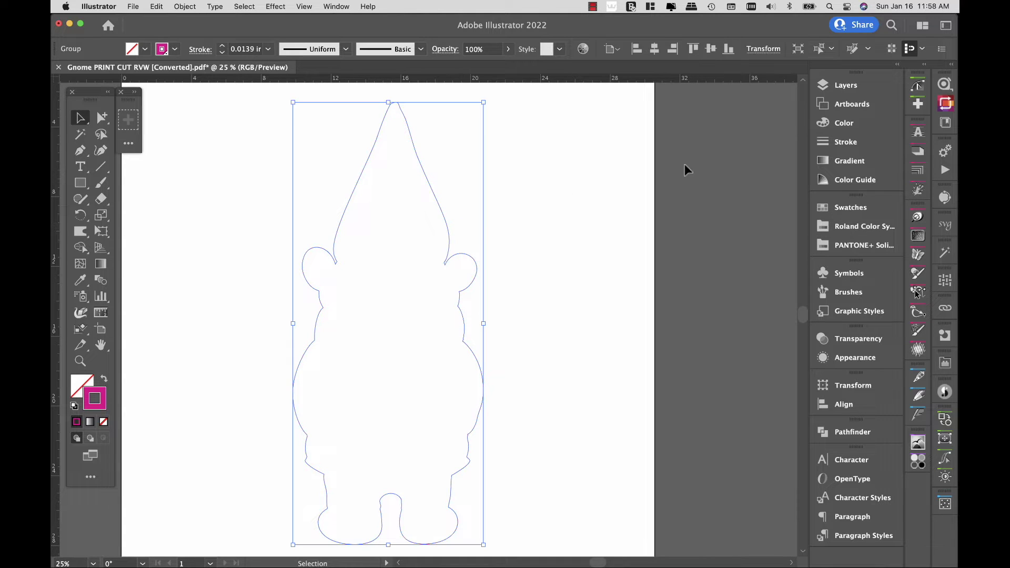
pyautogui.click(844, 122)
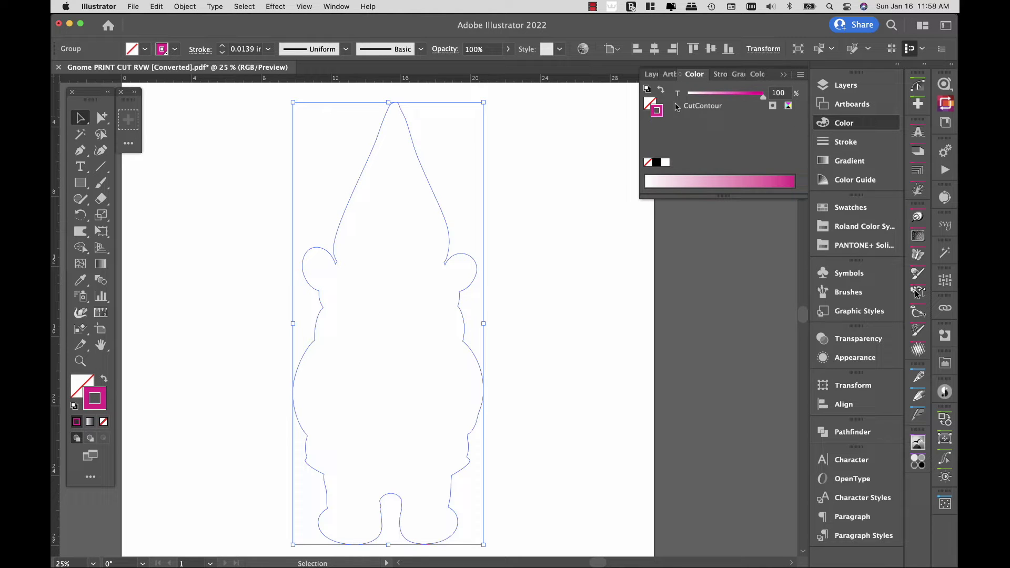
pyautogui.click(650, 105)
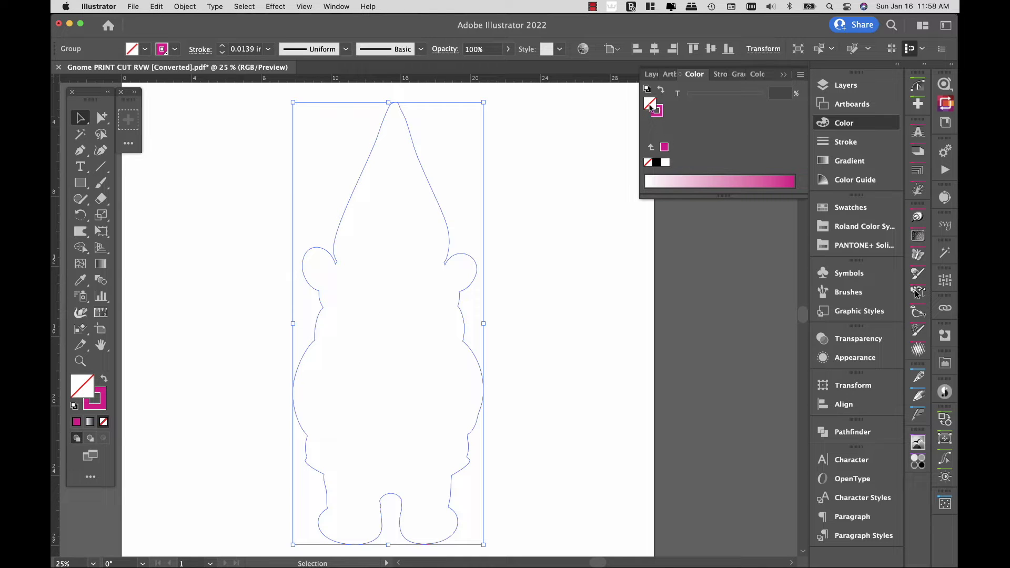
pyautogui.click(658, 110)
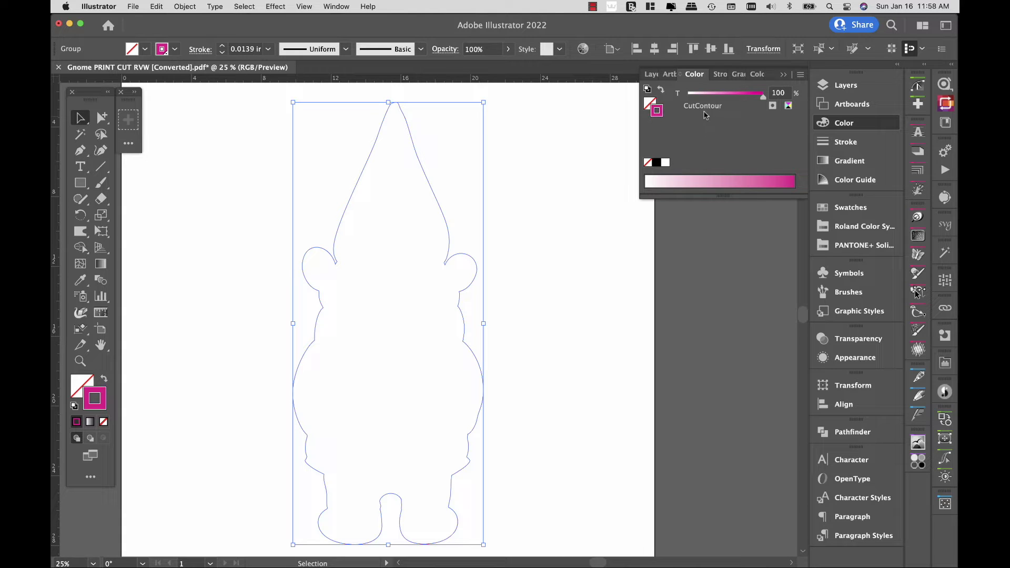
pyautogui.click(581, 138)
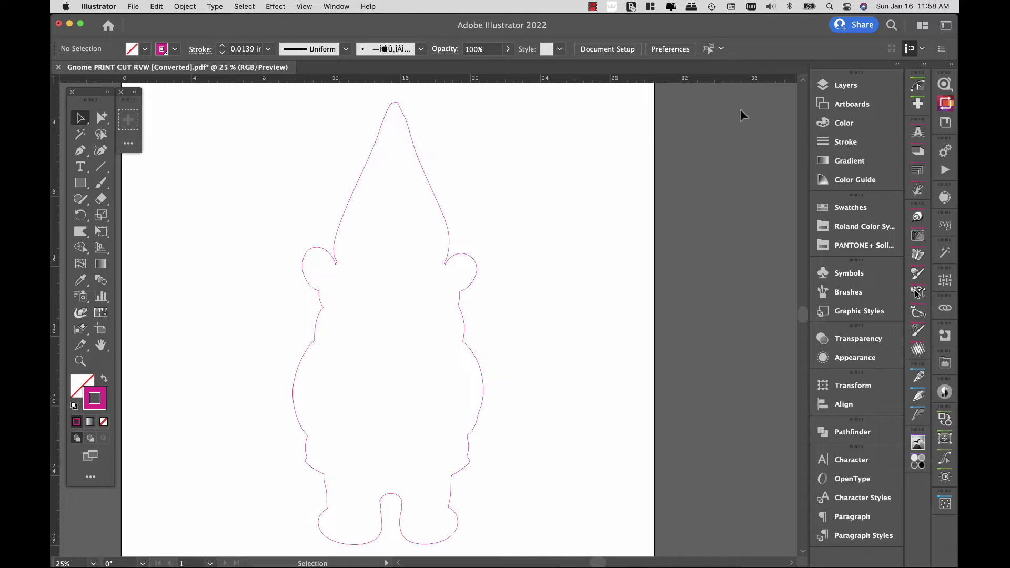
pyautogui.click(844, 85)
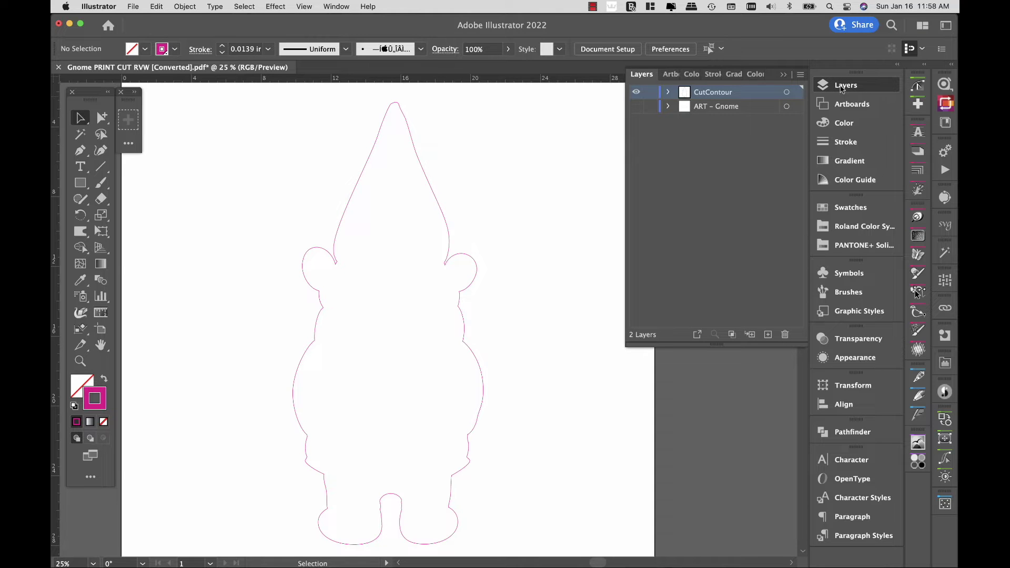
# Step: Turn the ART - Gnome layer back on and zoom in on the hat tip
pyautogui.click(638, 107)
pyautogui.click(636, 107)
pyautogui.click(636, 107)
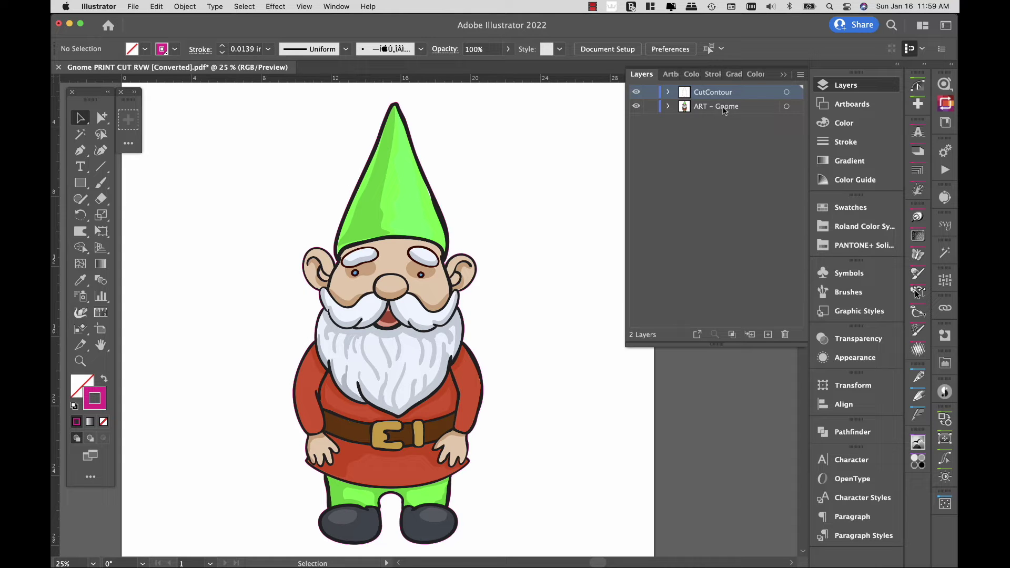
pyautogui.click(382, 111)
pyautogui.scroll(5, 382, 102)
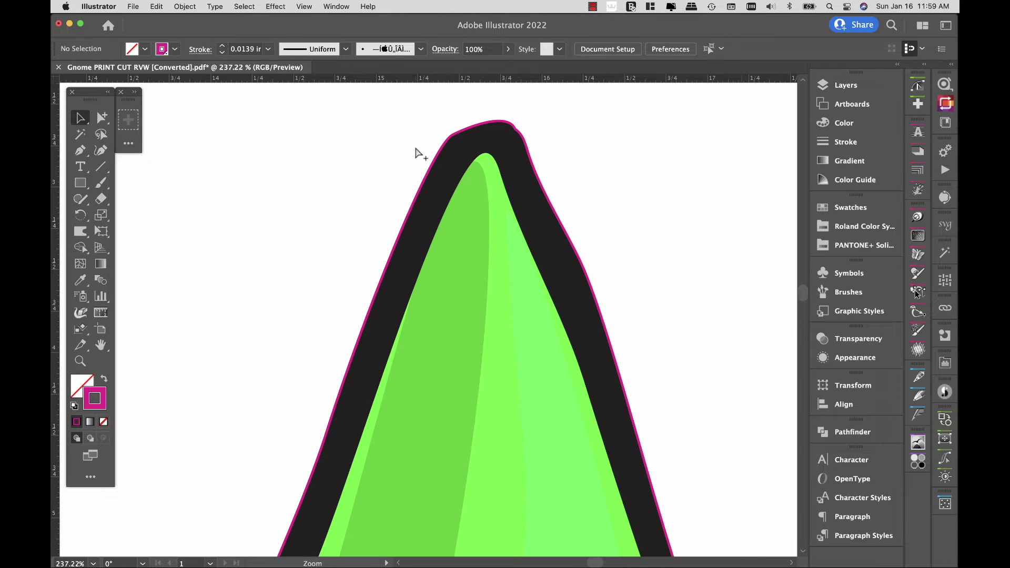
# Step: Toggle the CutContour layer off and on to compare the magenta line with the black outline
pyautogui.click(836, 87)
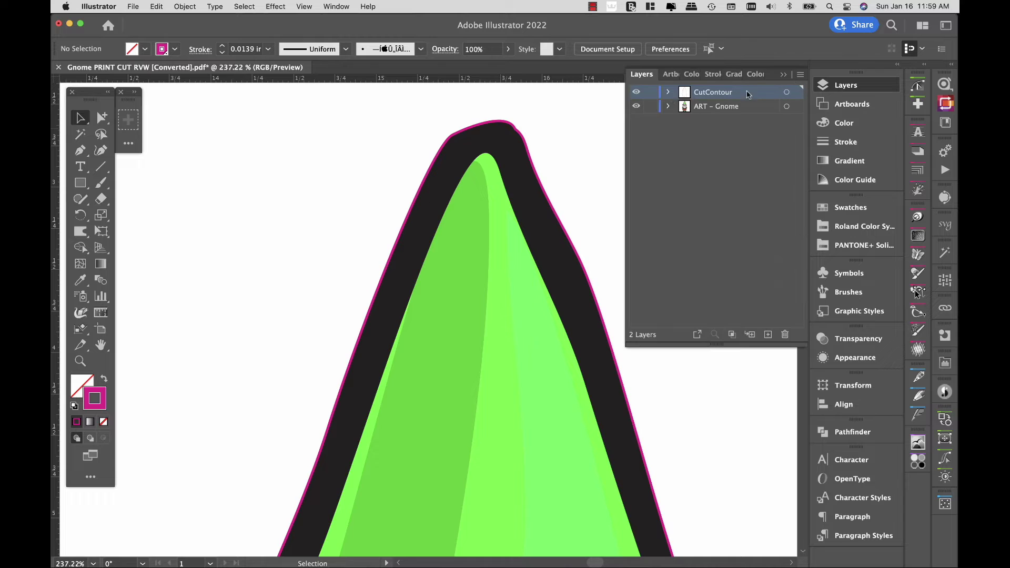
pyautogui.click(637, 94)
pyautogui.click(636, 94)
pyautogui.click(637, 95)
pyautogui.click(637, 94)
pyautogui.click(636, 94)
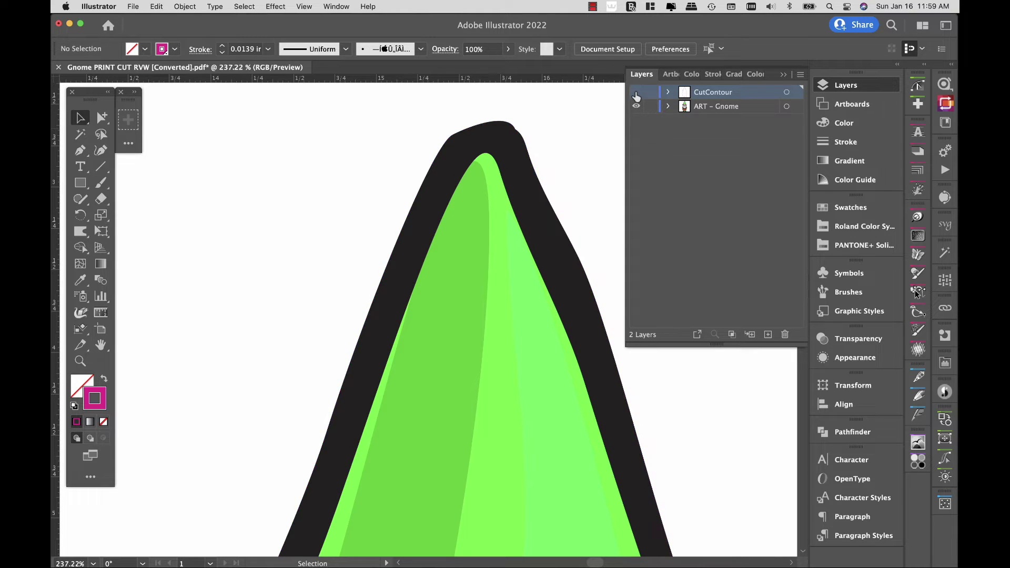
pyautogui.click(637, 95)
# Step: Zoom back out from the hat tip to see the gnome's face
pyautogui.keyDown('alt'); pyautogui.click(487, 281); pyautogui.keyUp('alt')
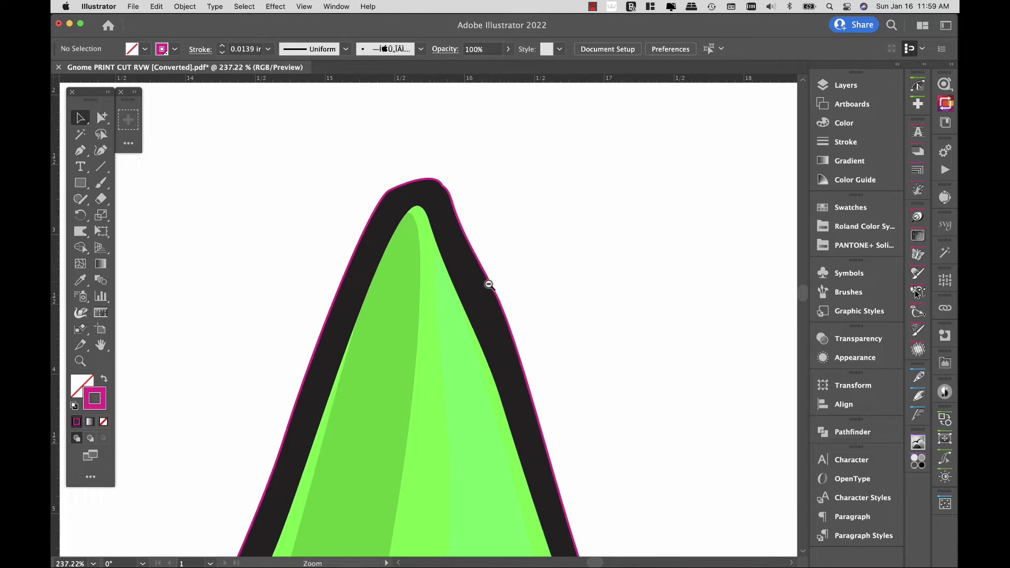
pyautogui.keyDown('alt'); pyautogui.click(449, 308); pyautogui.keyUp('alt')
pyautogui.keyDown('alt'); pyautogui.click(425, 378); pyautogui.keyUp('alt')
pyautogui.keyDown('alt'); pyautogui.click(425, 378); pyautogui.keyUp('alt')
pyautogui.keyDown('alt'); pyautogui.click(425, 378); pyautogui.keyUp('alt')
pyautogui.keyDown('alt'); pyautogui.click(425, 377); pyautogui.keyUp('alt')
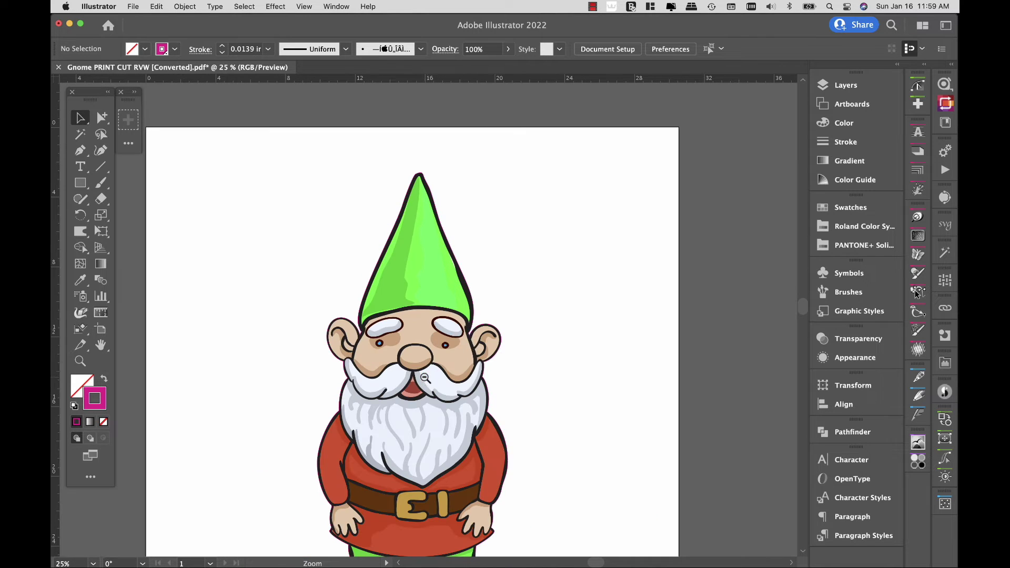
pyautogui.press('v')
pyautogui.scroll(-3, 514, 349)
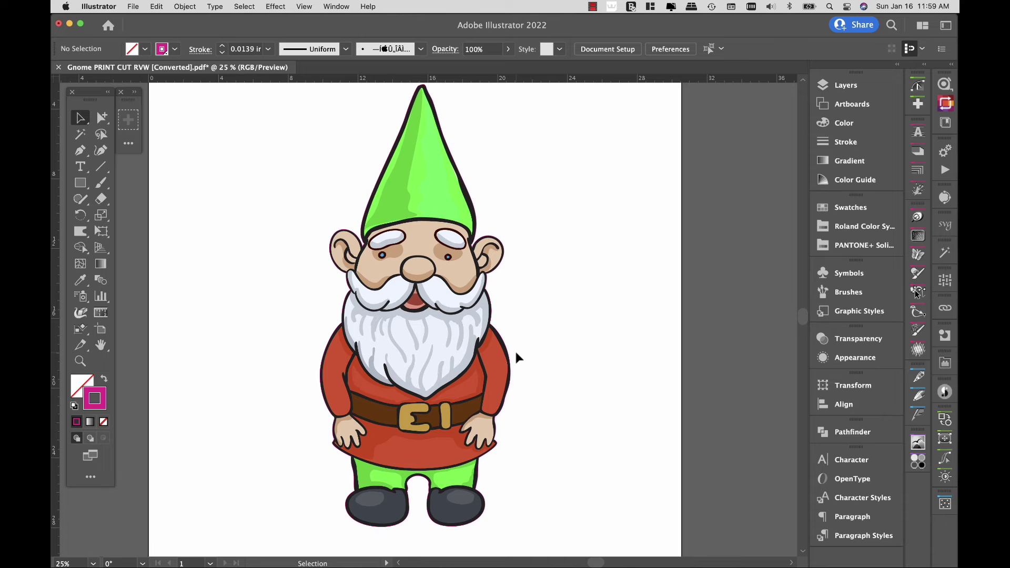
pyautogui.scroll(1, 516, 354)
pyautogui.scroll(2, 515, 352)
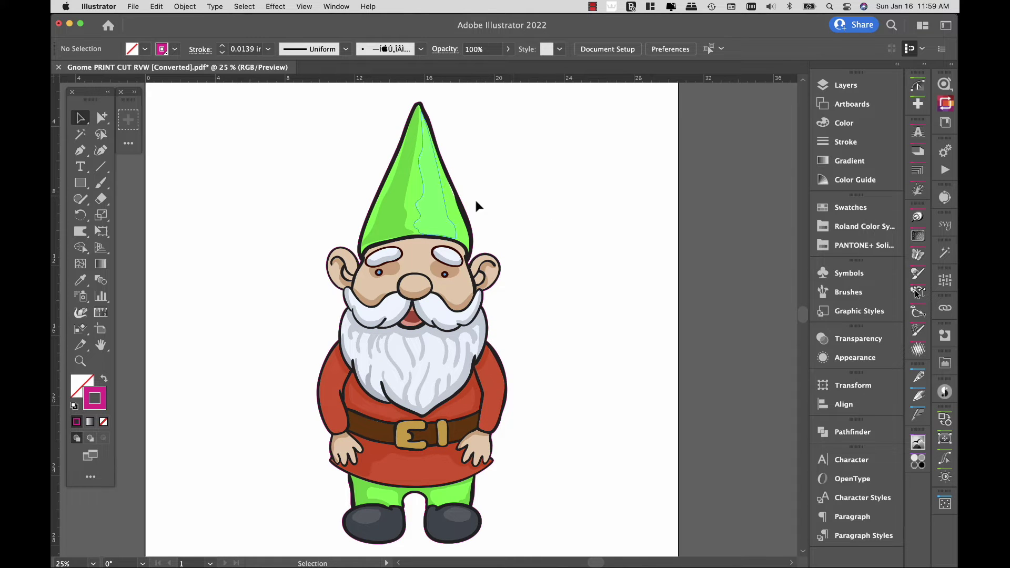
# Step: Hide the CutContour layer and duplicate the ART - Gnome layer
pyautogui.click(844, 85)
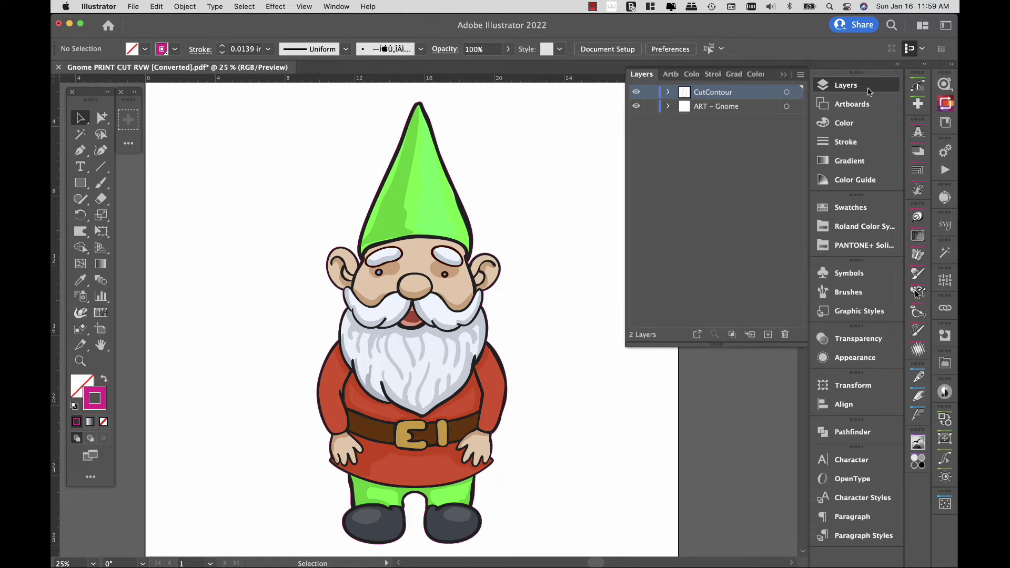
pyautogui.click(636, 92)
pyautogui.click(742, 108)
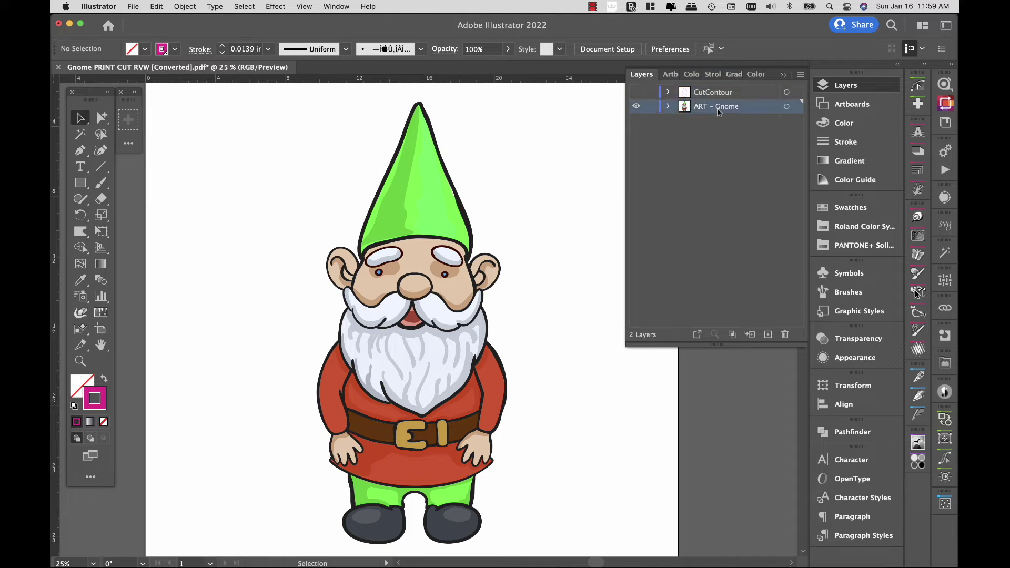
pyautogui.click(801, 75)
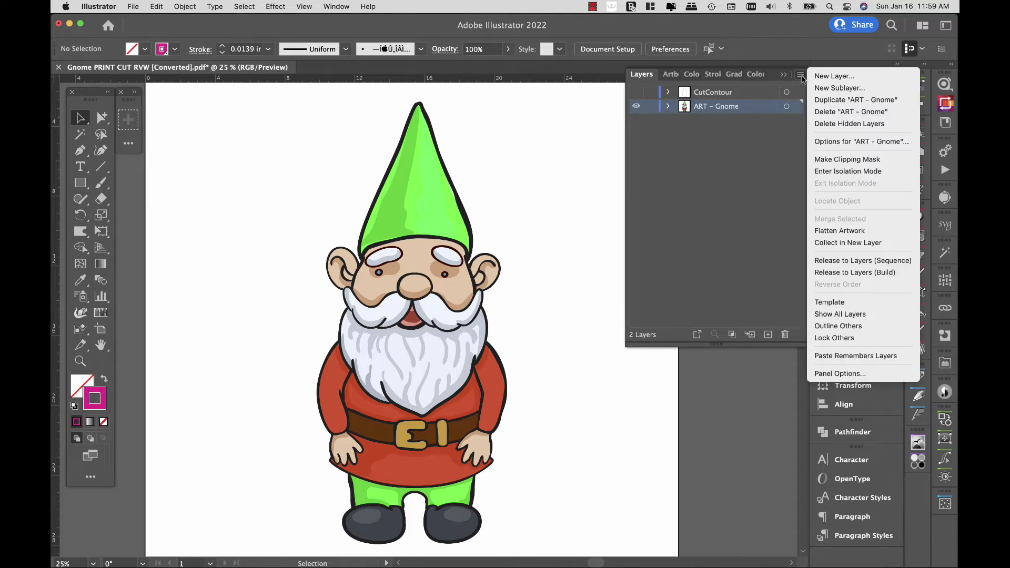
pyautogui.click(873, 103)
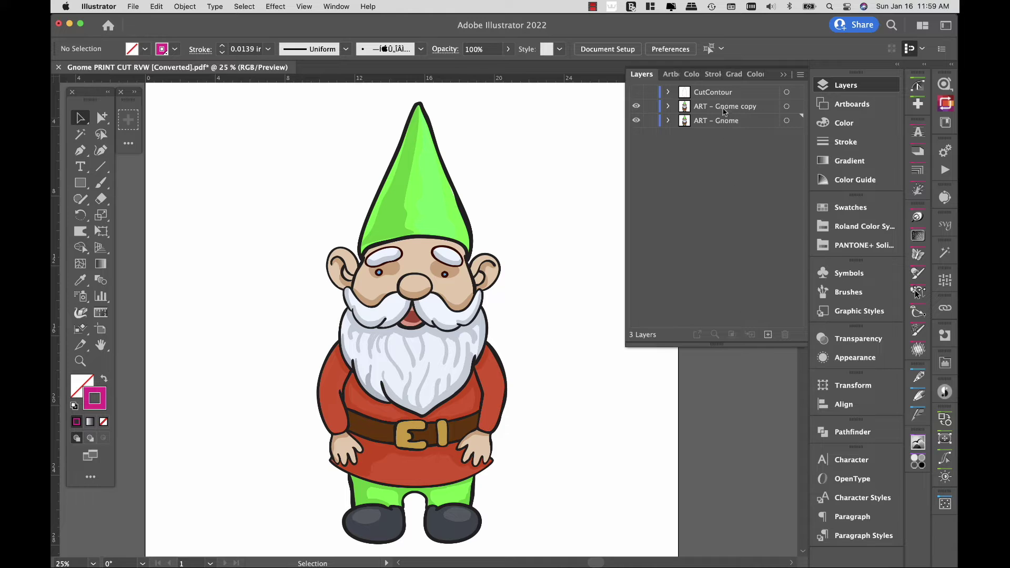
# Step: Rename the copy Bleed and drag it beneath ART - Gnome
pyautogui.click(722, 108)
pyautogui.doubleClick(721, 108)
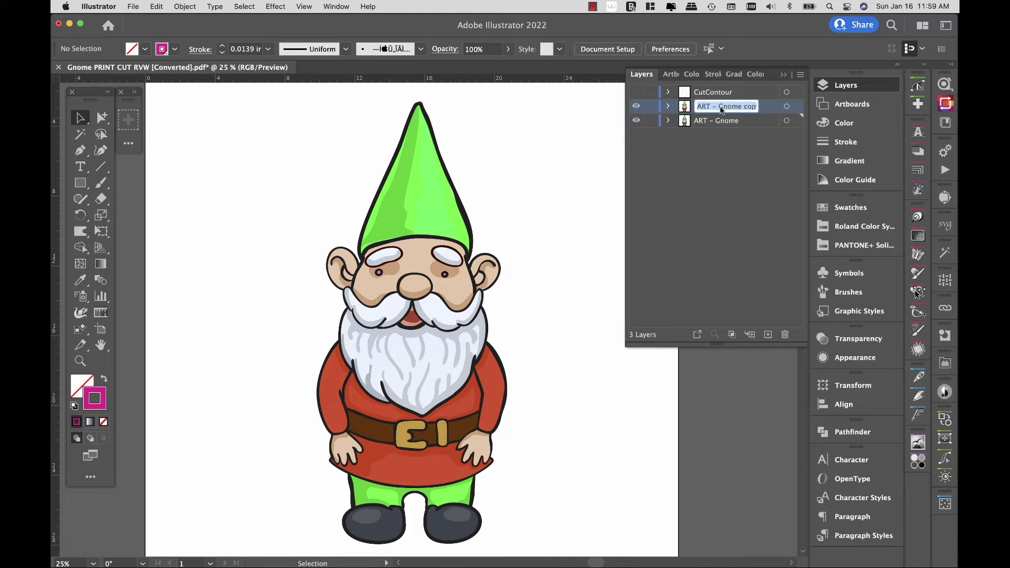
pyautogui.write('Bleed')
pyautogui.moveTo(717, 109); pyautogui.dragTo(704, 131)
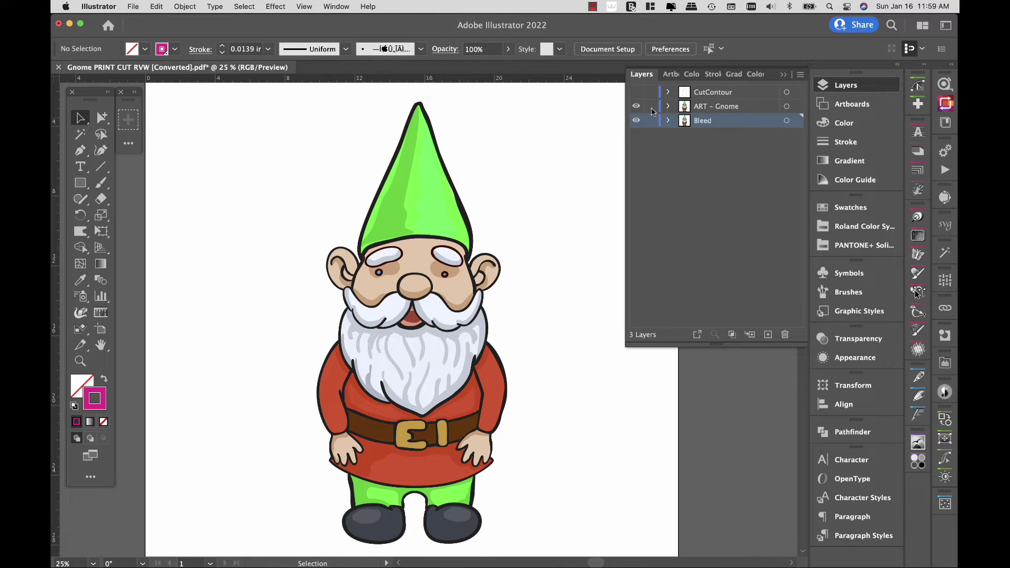
pyautogui.rightClick(427, 115)
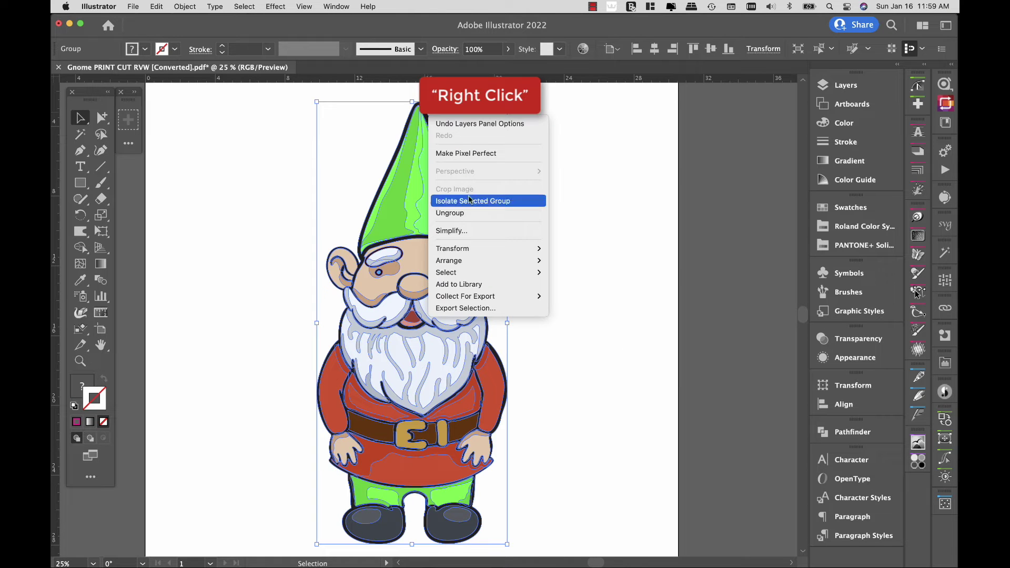
# Step: Ungroup the Bleed gnome and copy the black outline's fill colour onto its stroke
pyautogui.click(462, 213)
pyautogui.click(557, 132)
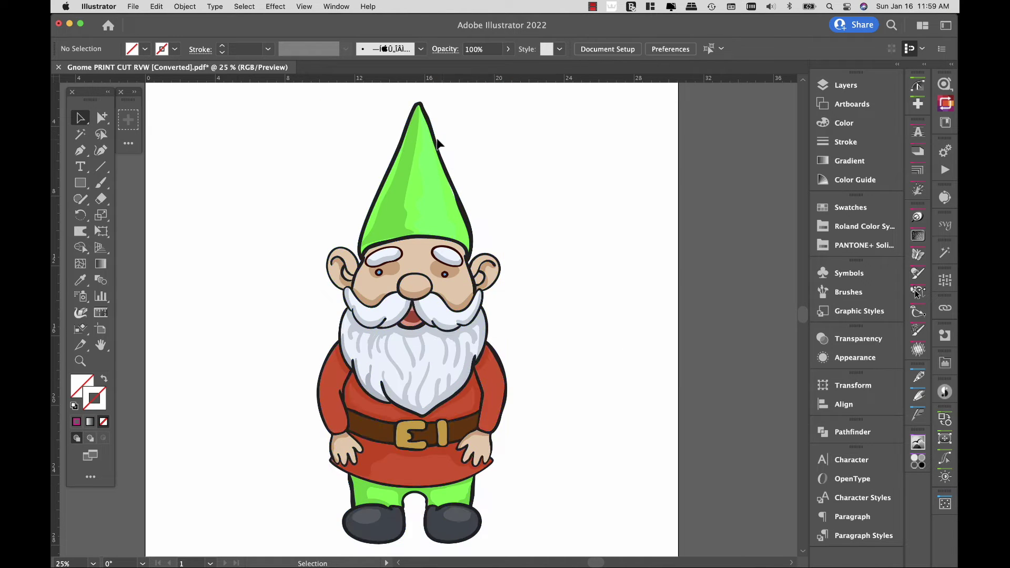
pyautogui.click(435, 138)
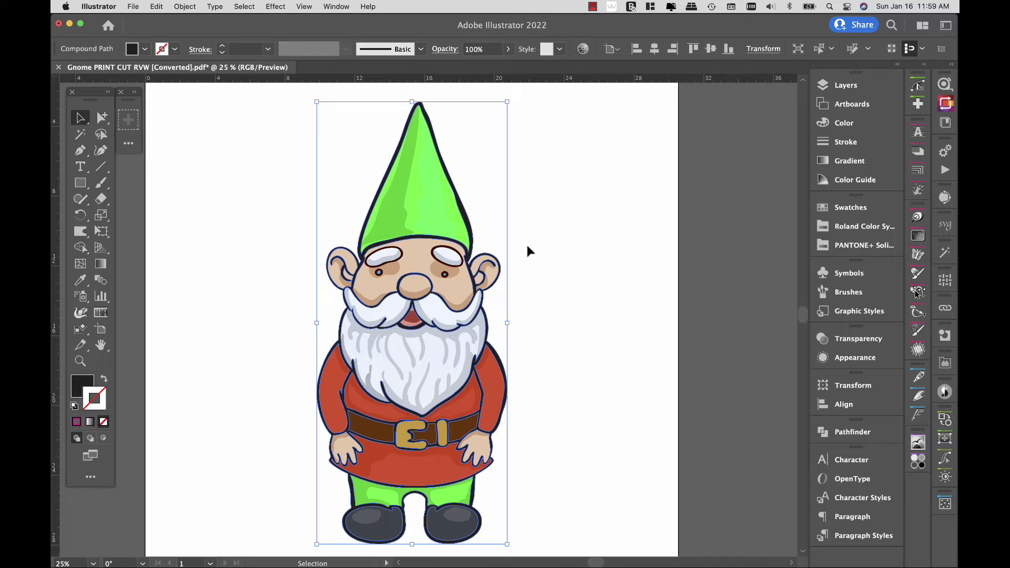
pyautogui.click(839, 145)
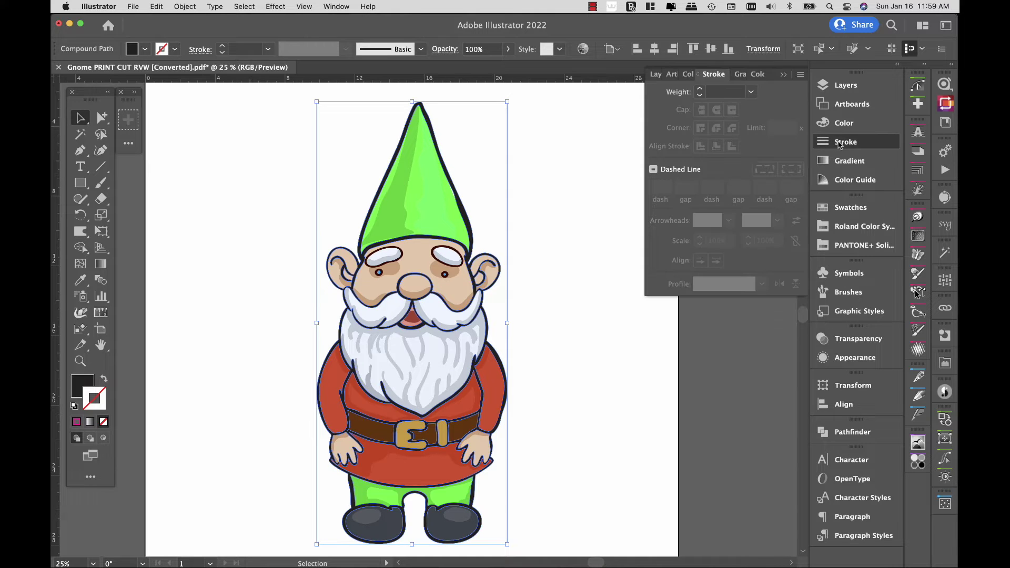
pyautogui.click(837, 126)
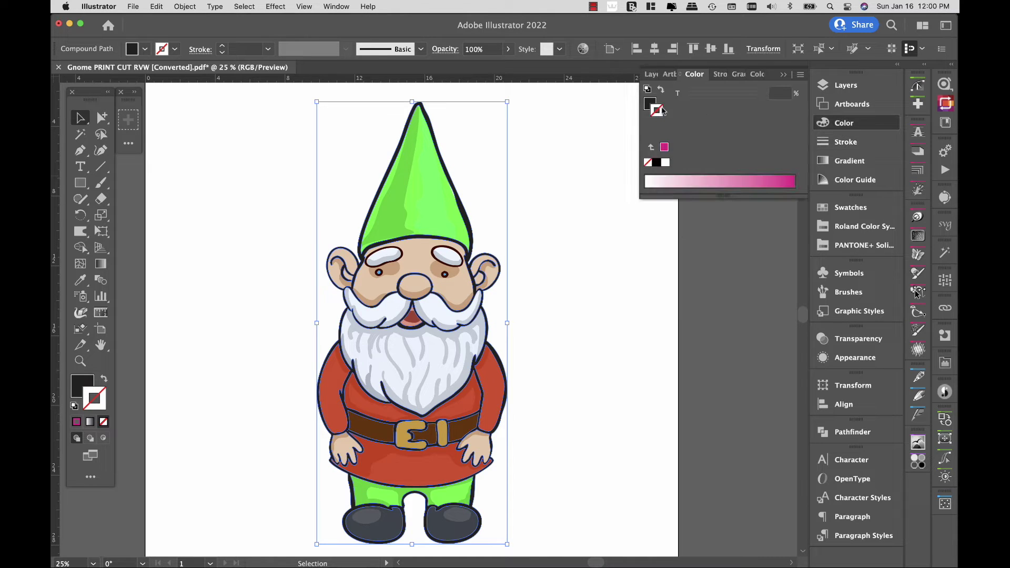
pyautogui.click(650, 104)
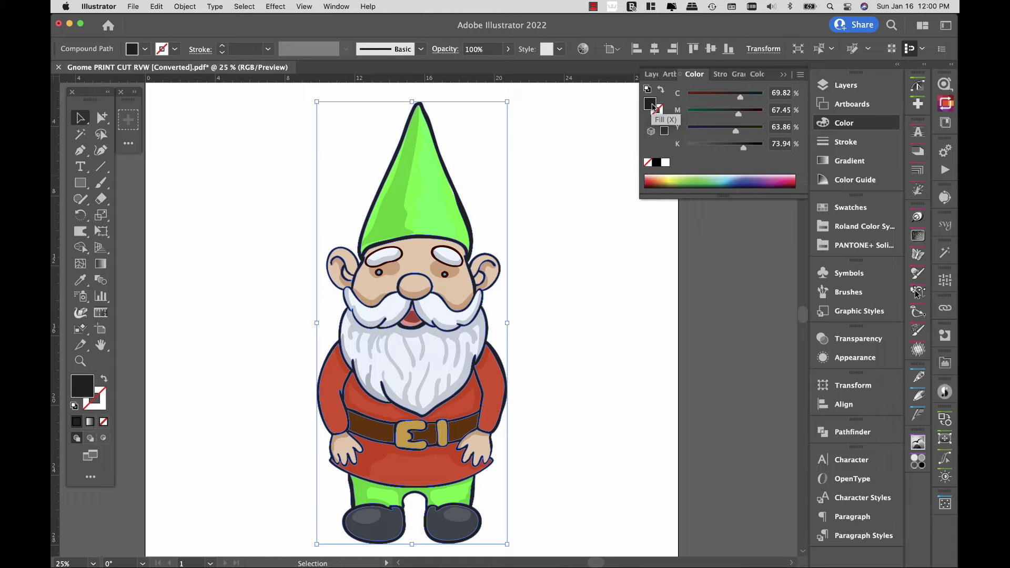
pyautogui.moveTo(652, 106); pyautogui.dragTo(661, 113)
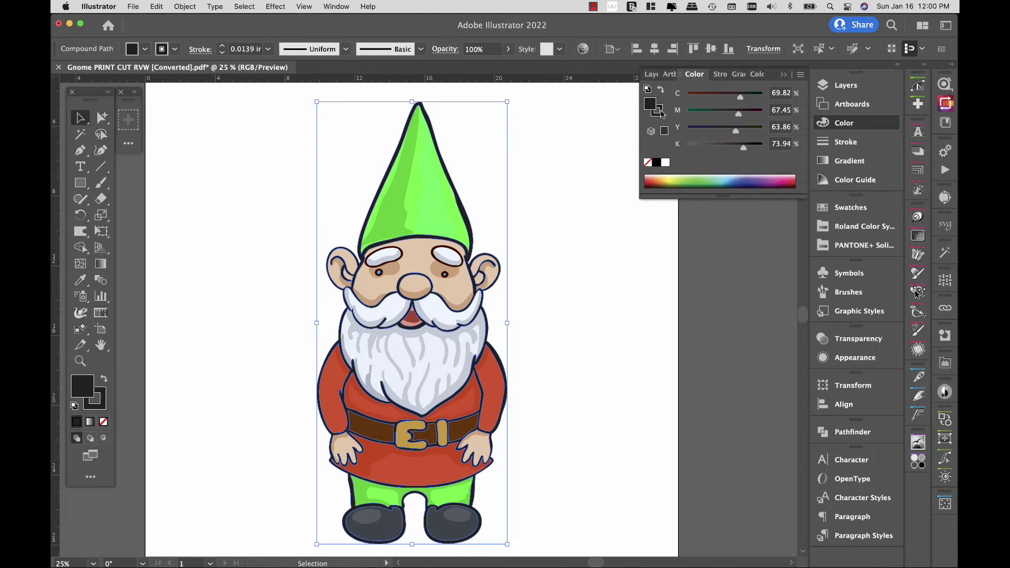
# Step: Set the outline's stroke to 0.5 in weight with round caps and round joins
pyautogui.click(845, 144)
pyautogui.click(699, 89)
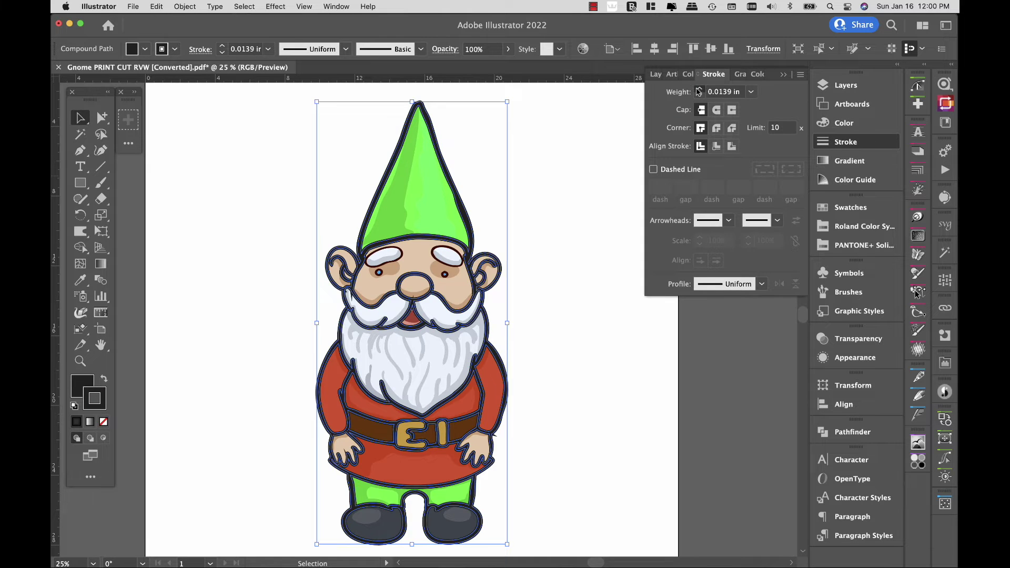
pyautogui.click(698, 89)
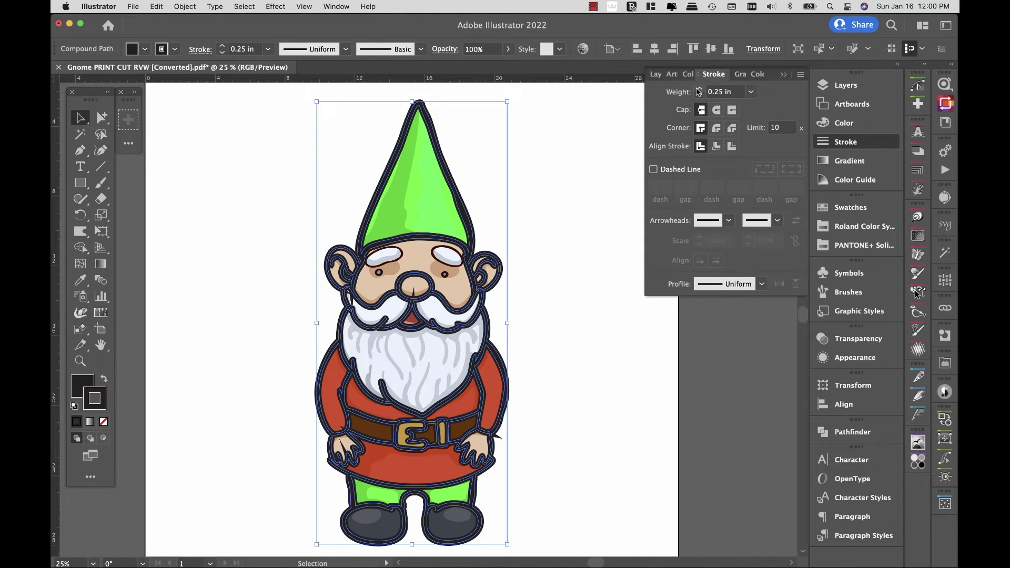
pyautogui.click(698, 89)
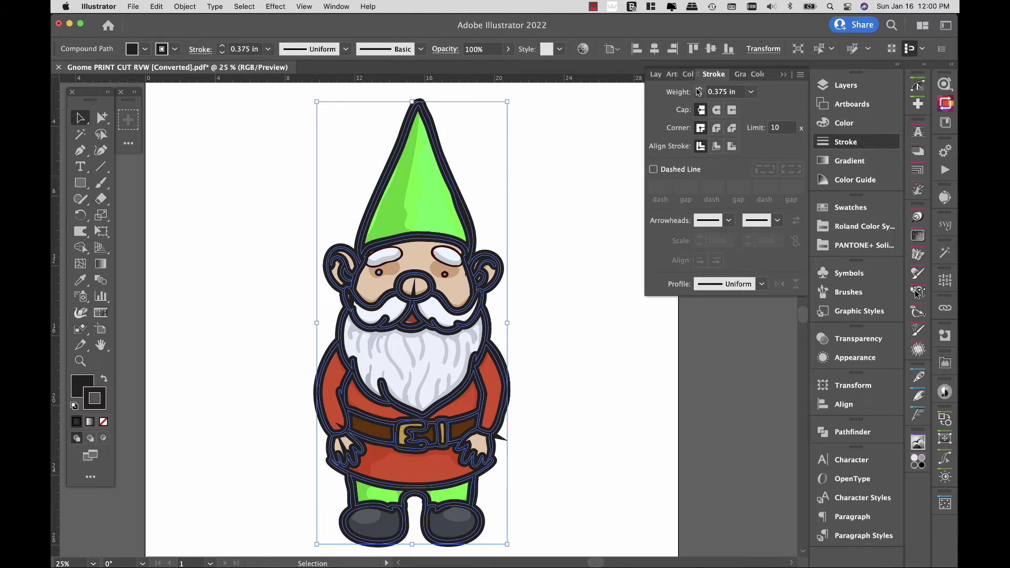
pyautogui.click(698, 90)
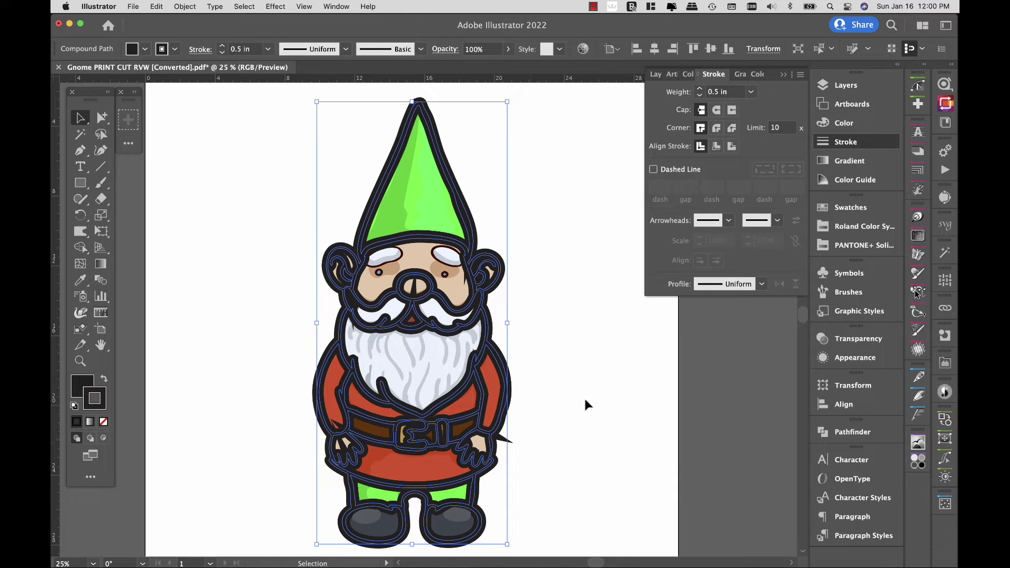
pyautogui.click(715, 111)
pyautogui.click(716, 129)
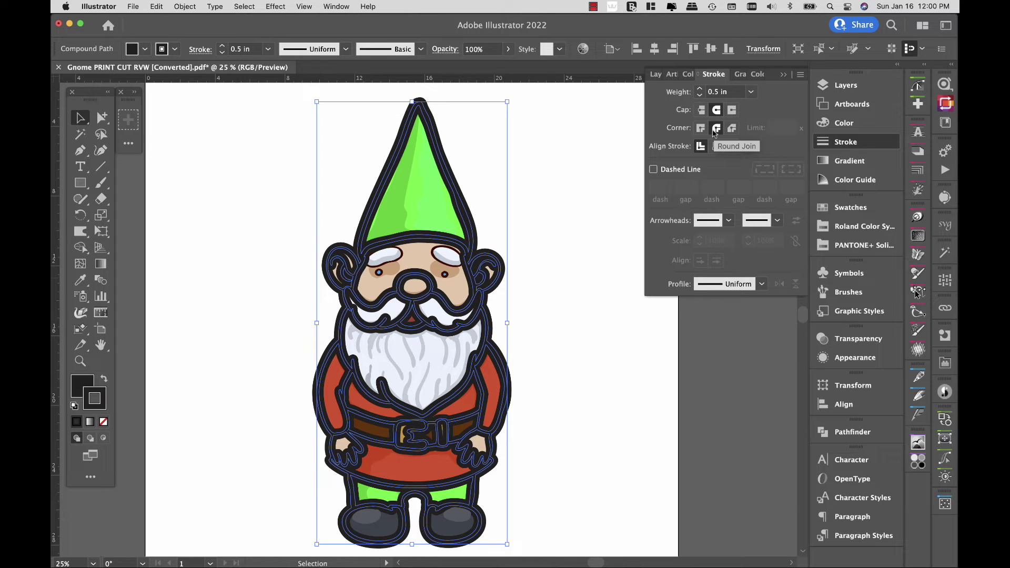
pyautogui.click(542, 305)
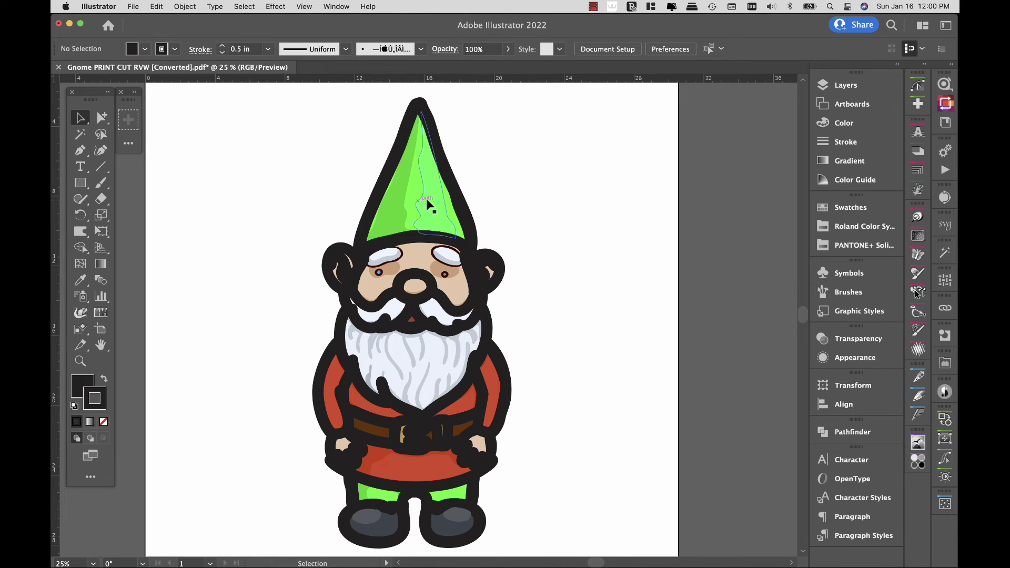
# Step: Show the ART - Gnome layer again and zoom in on the gnome's legs and boots
pyautogui.hscroll(1, 410, 211)
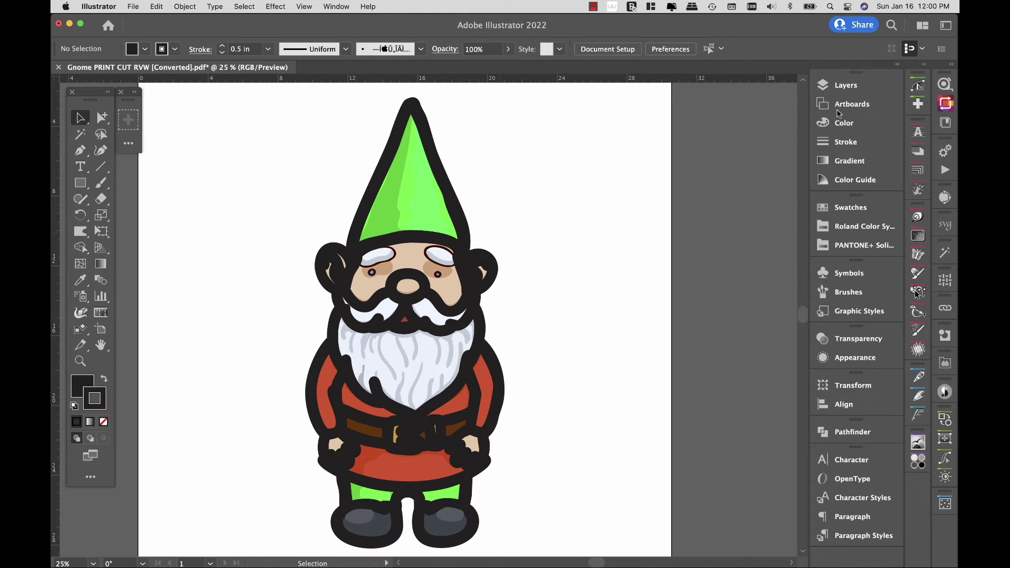
pyautogui.click(841, 86)
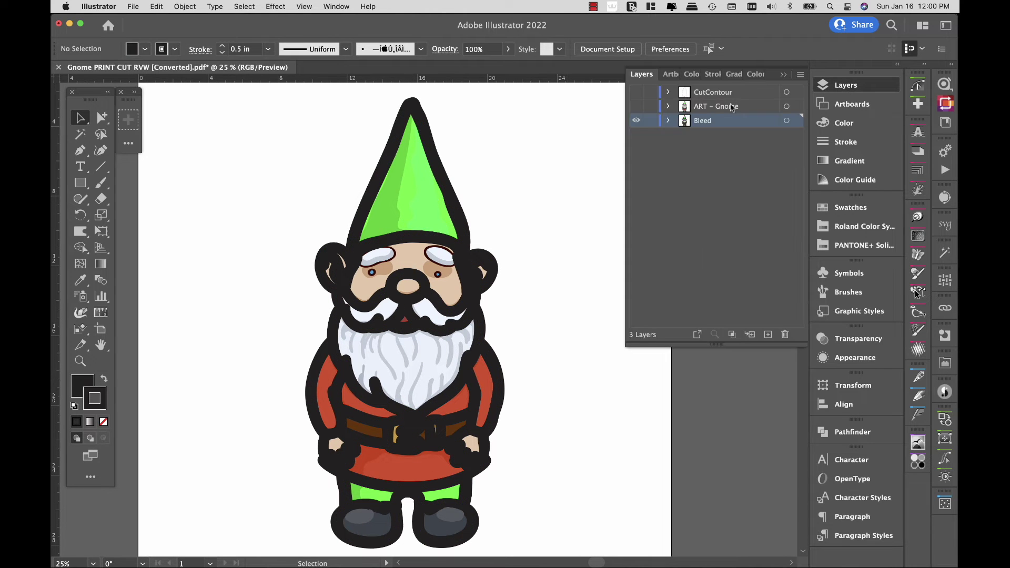
pyautogui.click(637, 107)
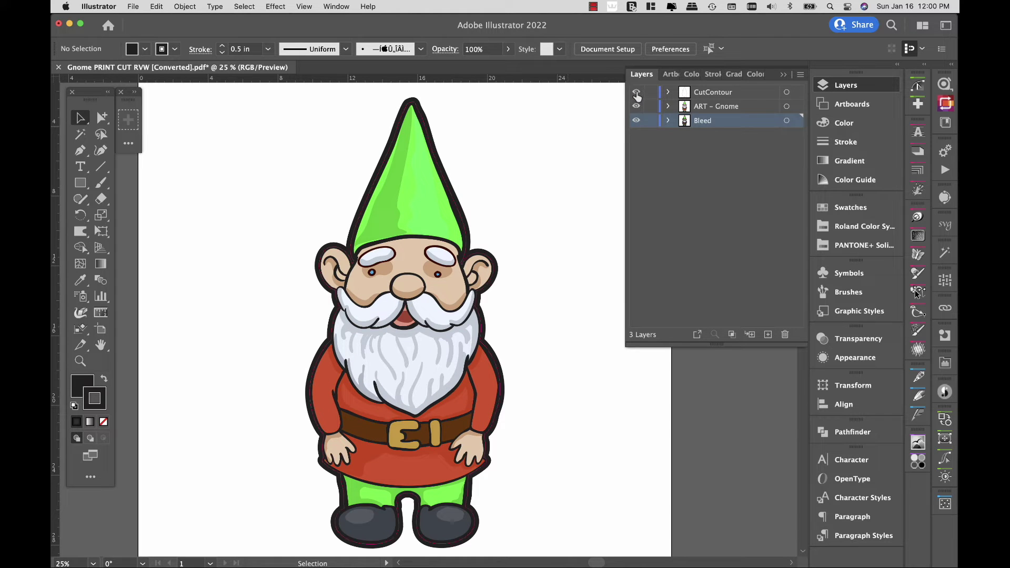
pyautogui.press('z')
pyautogui.moveTo(392, 488); pyautogui.dragTo(487, 558)
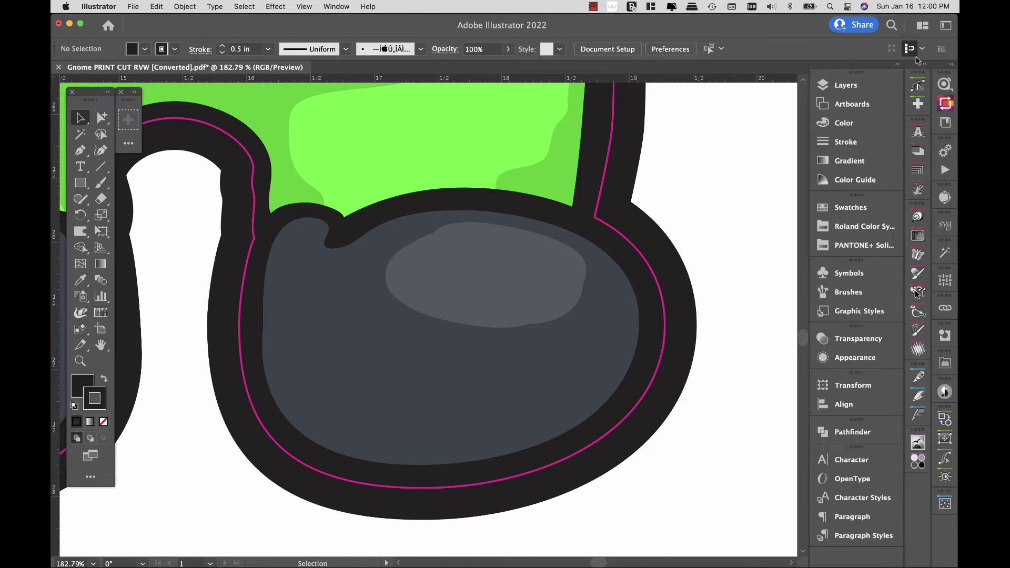
# Step: Hide the Bleed and CutContour layers to compare around the hat, then show both again
pyautogui.click(844, 85)
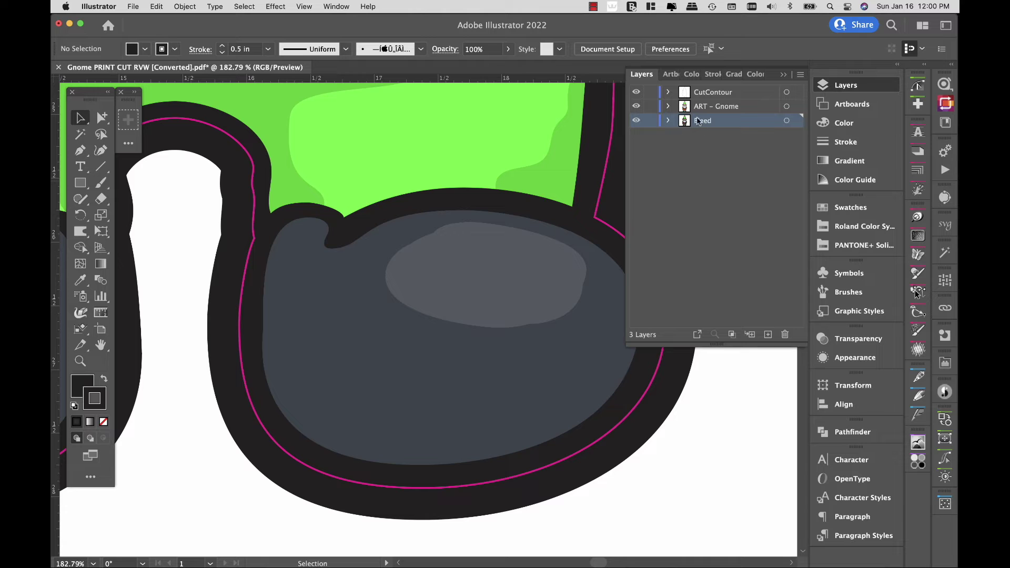
pyautogui.click(636, 120)
pyautogui.click(637, 92)
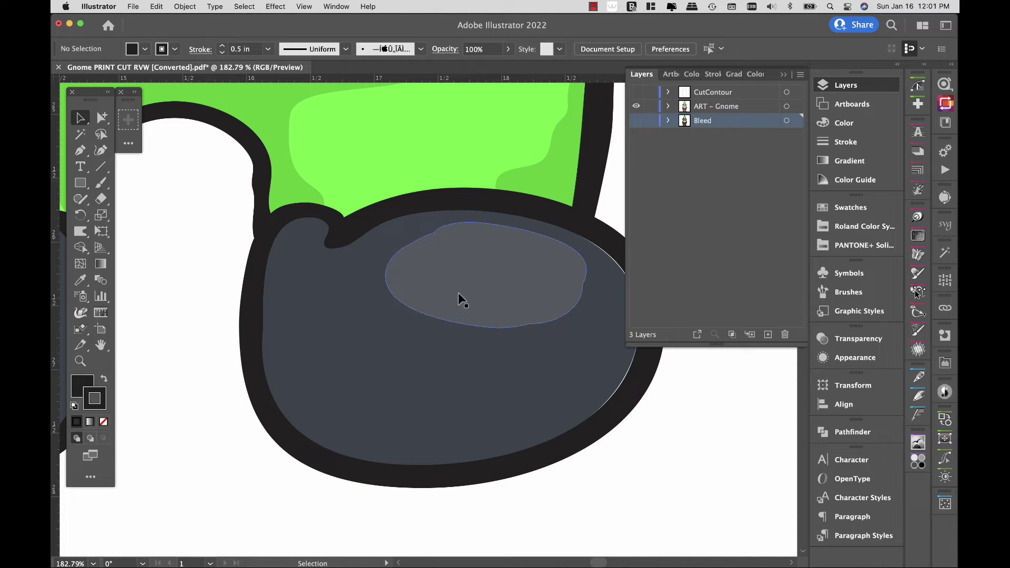
pyautogui.scroll(-8, 458, 293)
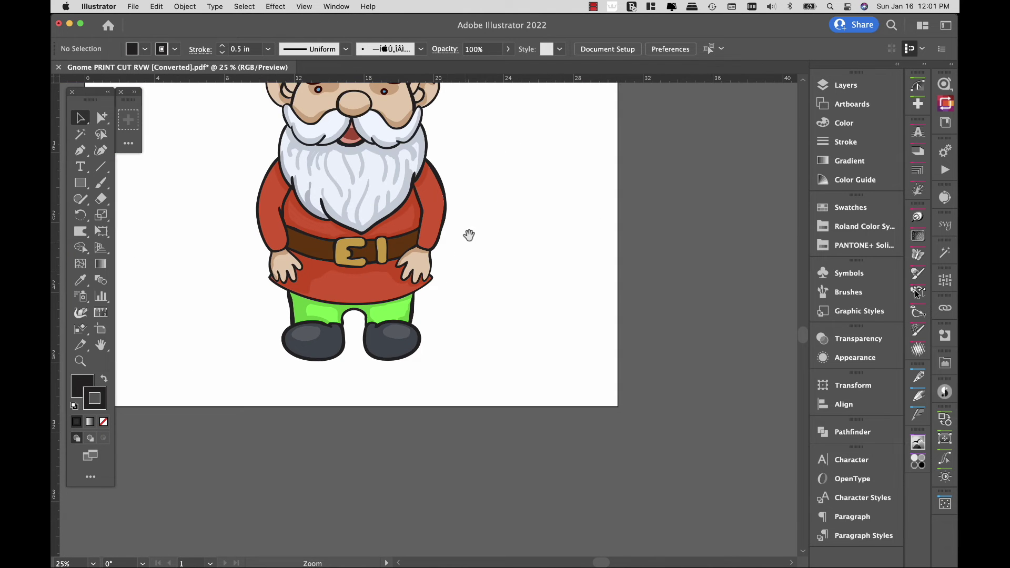
pyautogui.moveTo(469, 235); pyautogui.dragTo(544, 403)
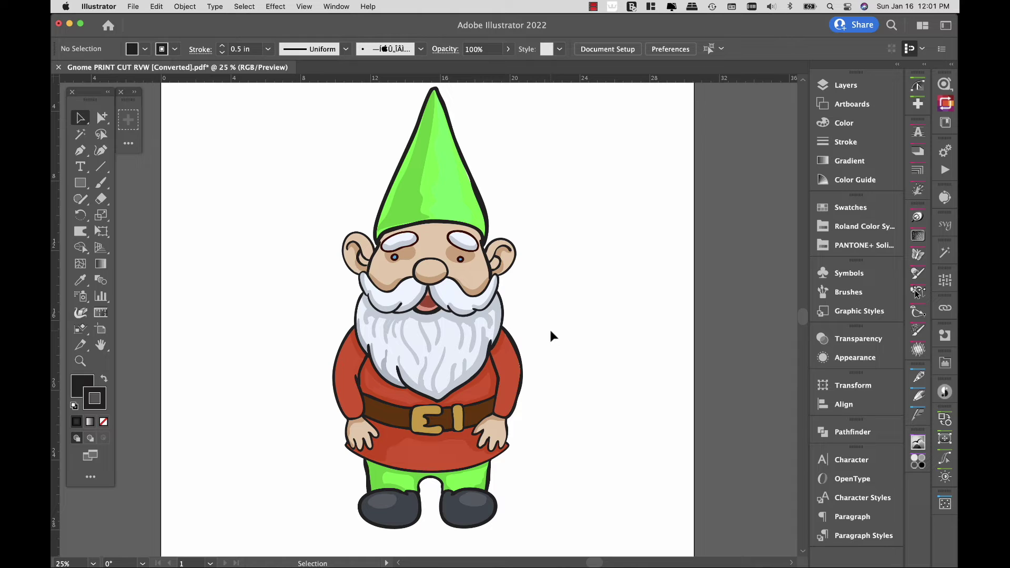
pyautogui.click(842, 85)
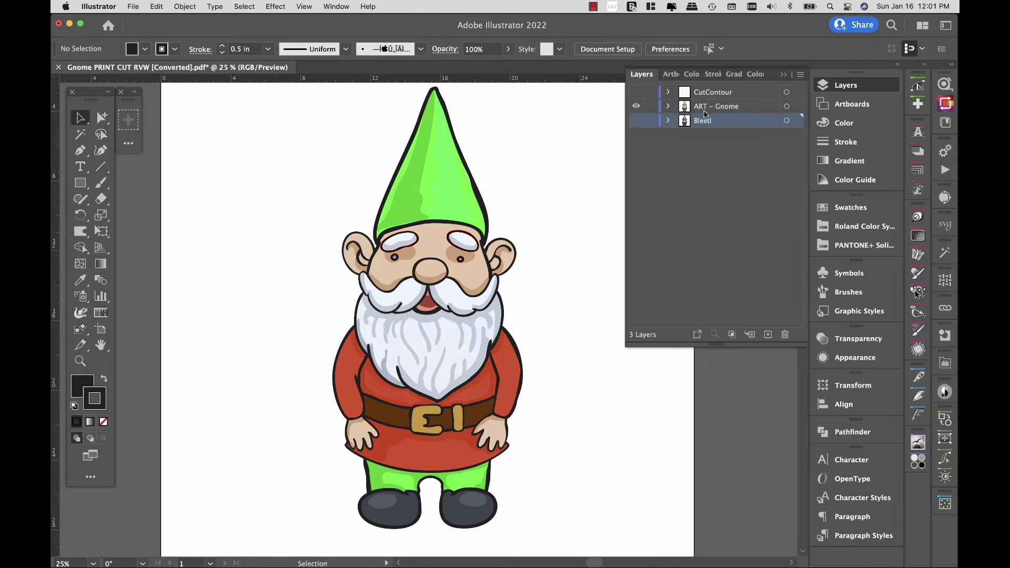
pyautogui.click(636, 121)
pyautogui.click(636, 91)
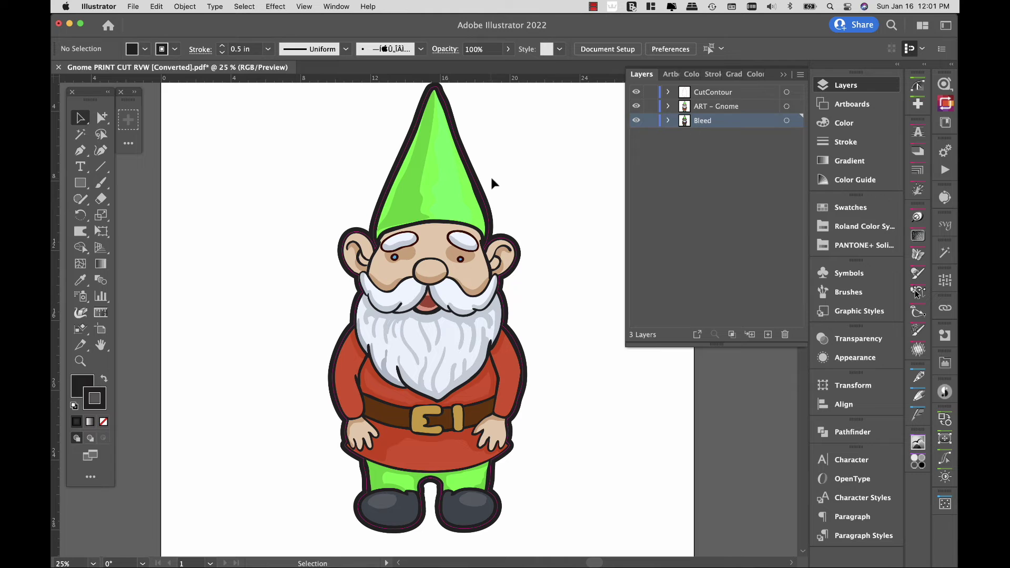
# Step: Hide the Bleed and ART - Gnome layers and select the cut path on CutContour
pyautogui.click(636, 120)
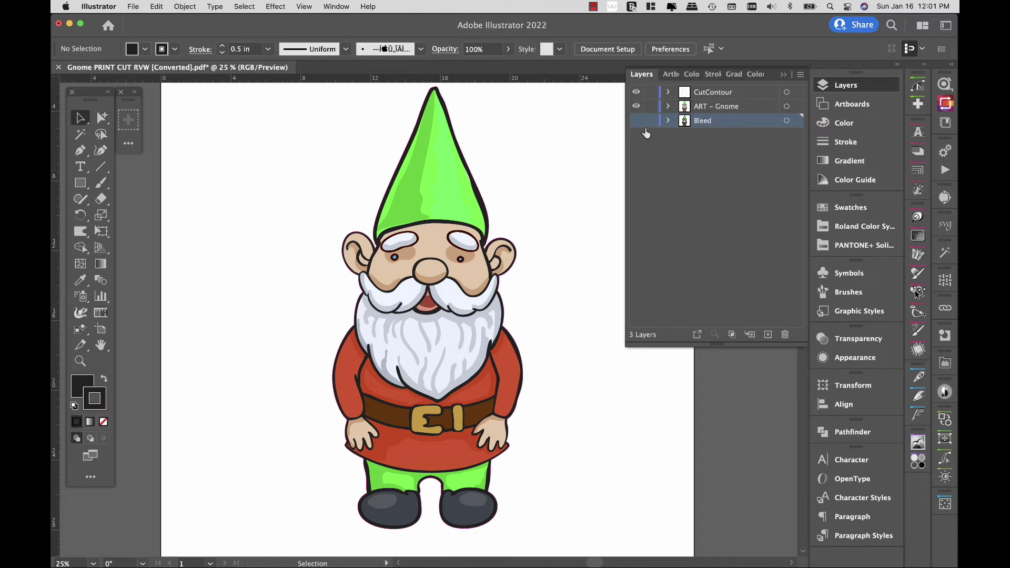
pyautogui.click(715, 94)
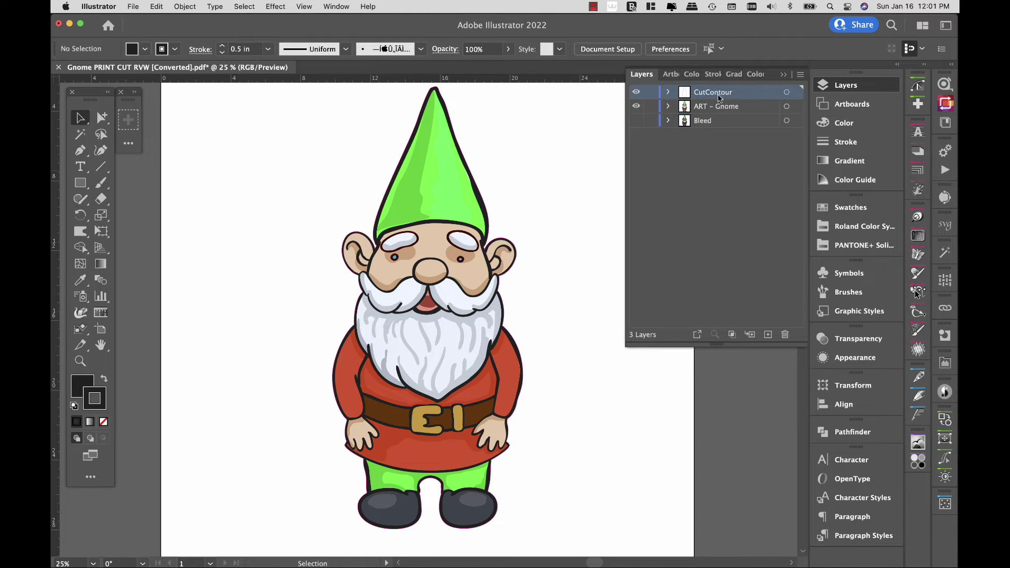
pyautogui.click(636, 106)
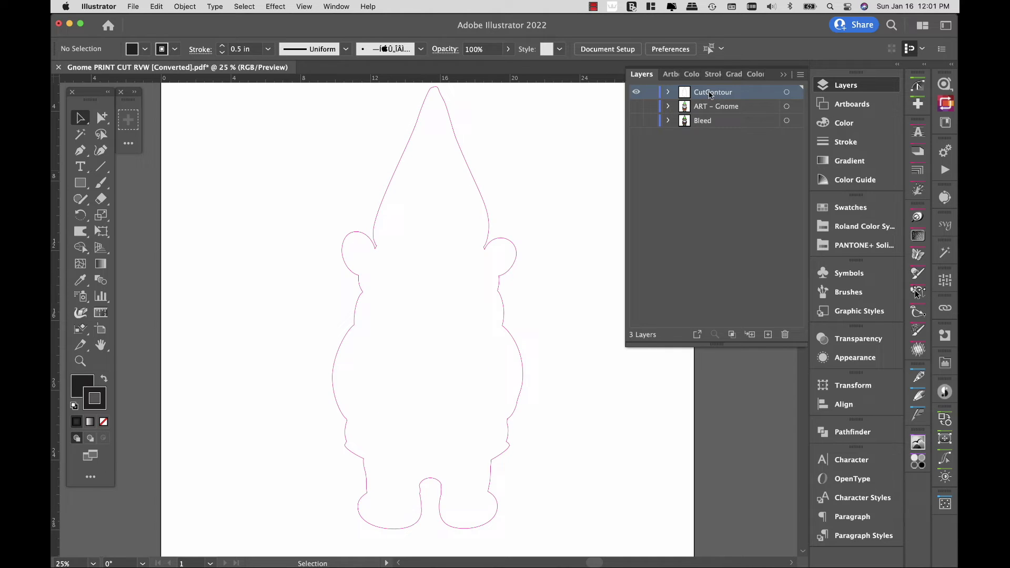
pyautogui.click(786, 92)
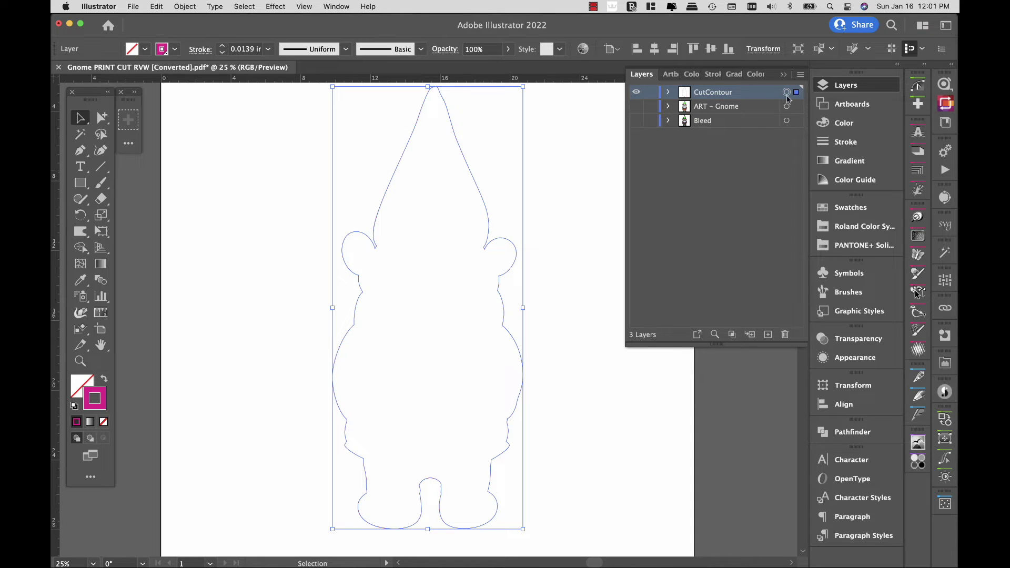
# Step: Make the cut contour a compound path via Object > Compound Path > Make
pyautogui.click(184, 7)
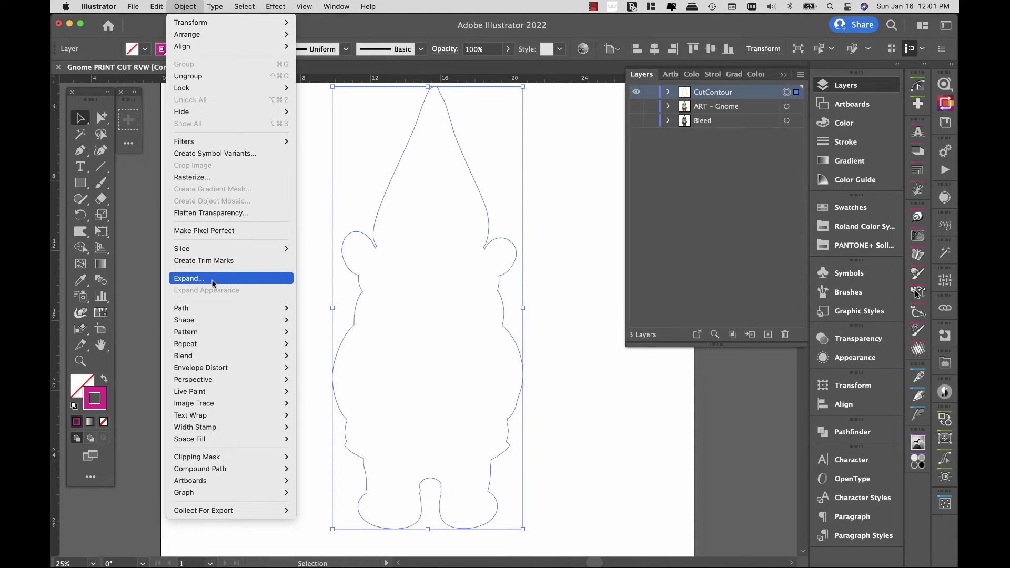
pyautogui.moveTo(254, 469)
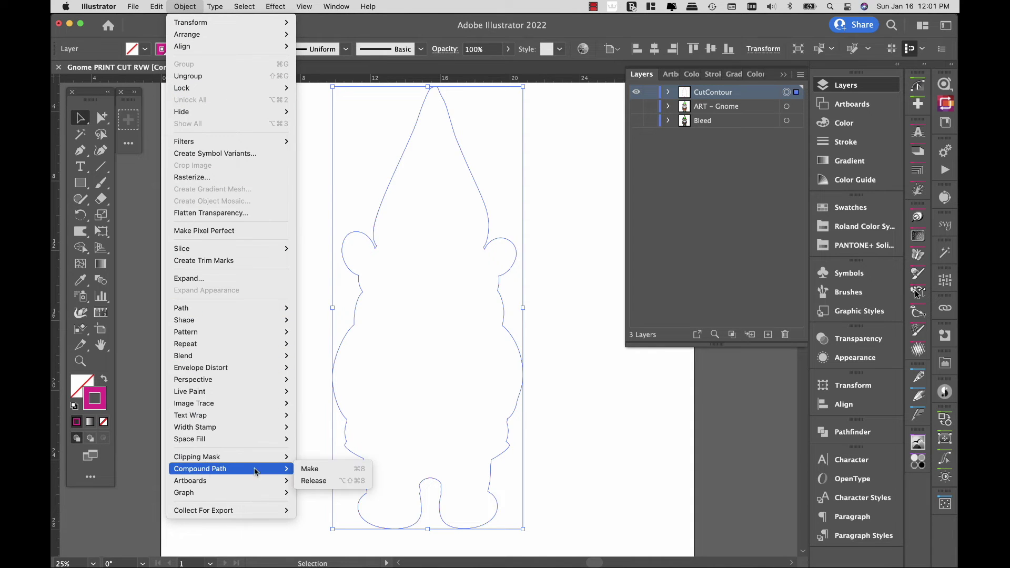
pyautogui.click(314, 470)
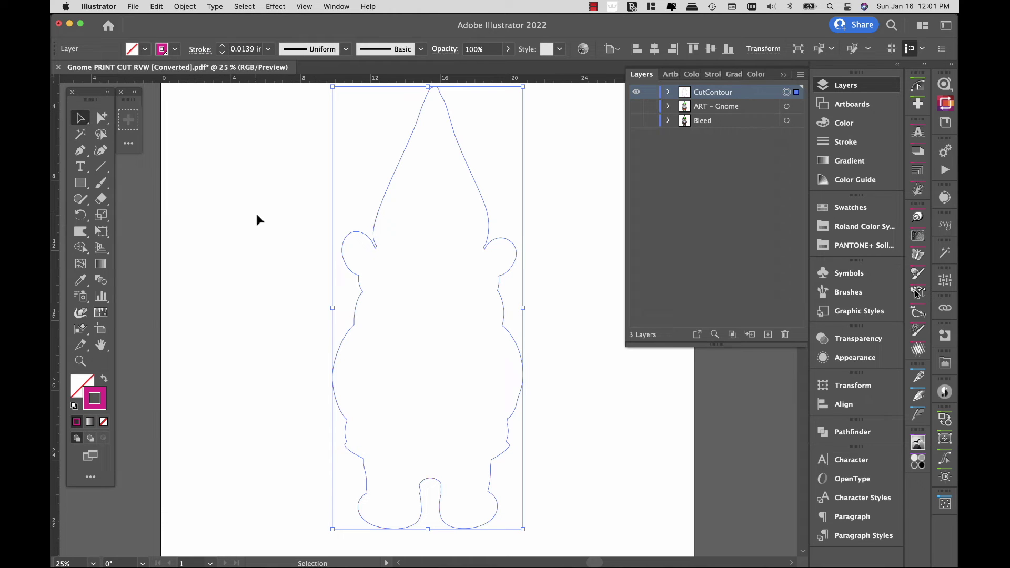
# Step: Start an Offset Path on the cut contour and set the offset to 0.25 in
pyautogui.click(185, 6)
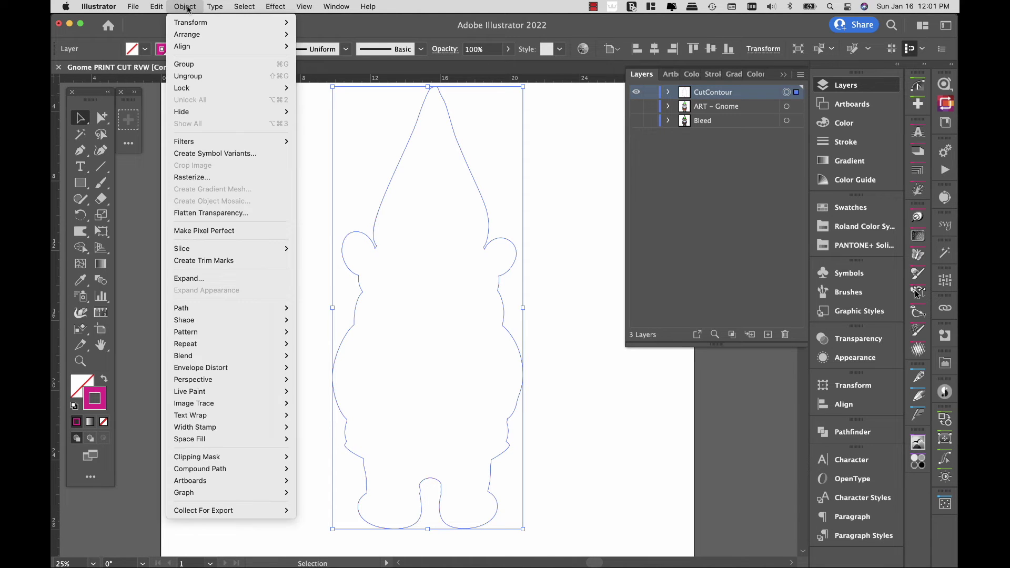
pyautogui.moveTo(227, 311)
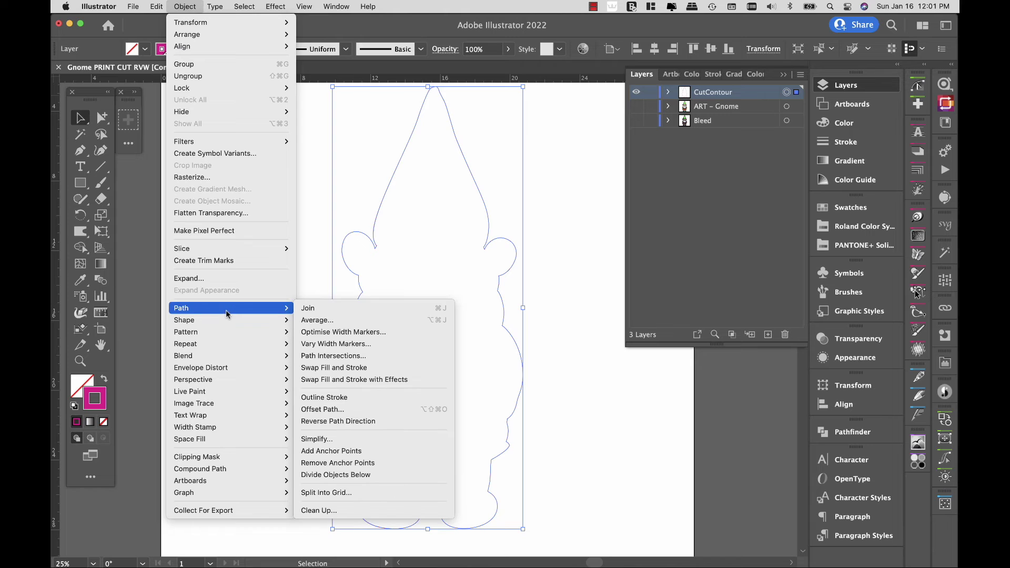
pyautogui.click(341, 410)
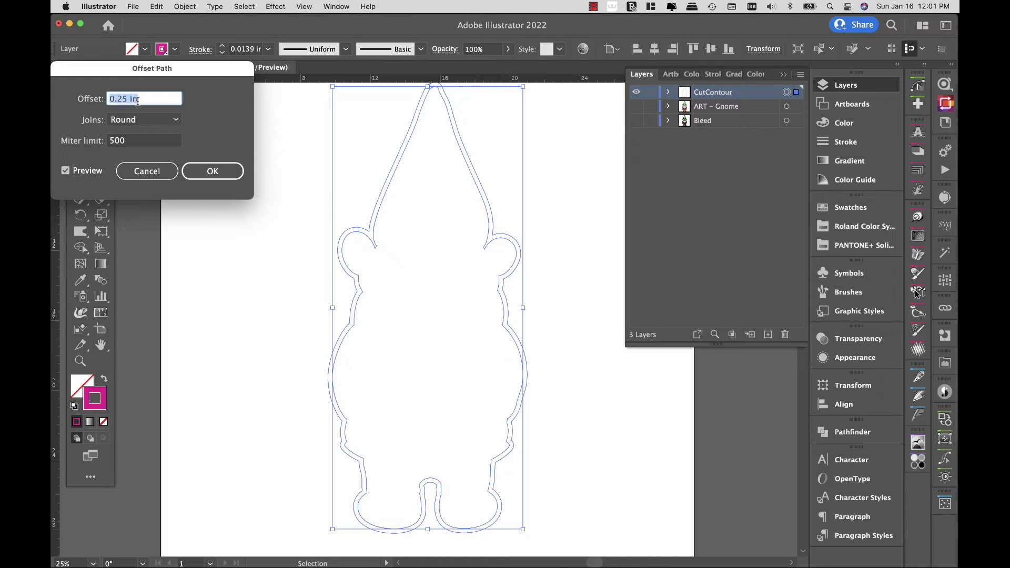
pyautogui.click(124, 100)
pyautogui.press('BackSpace')
pyautogui.press('Tab')
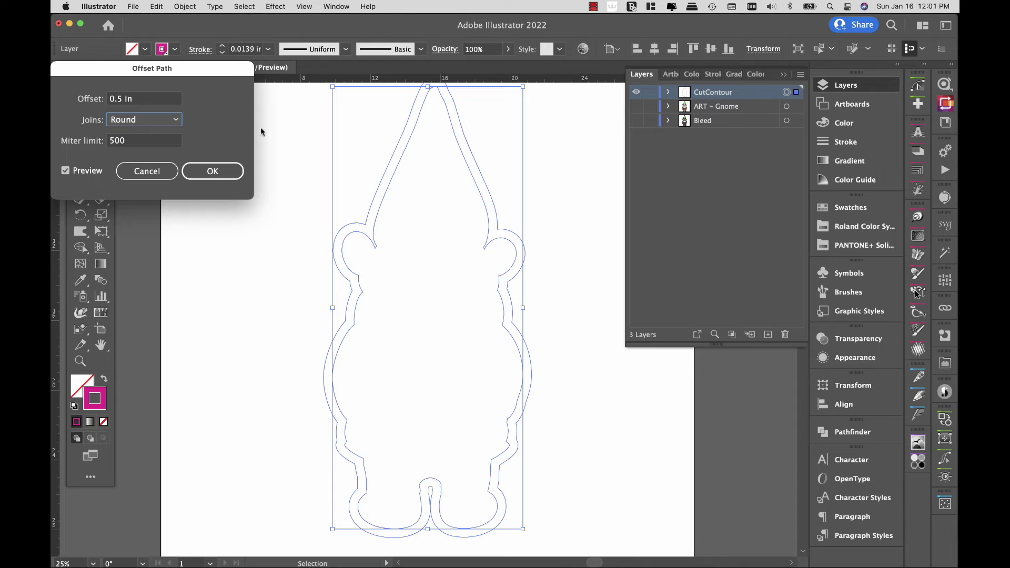
pyautogui.click(116, 100)
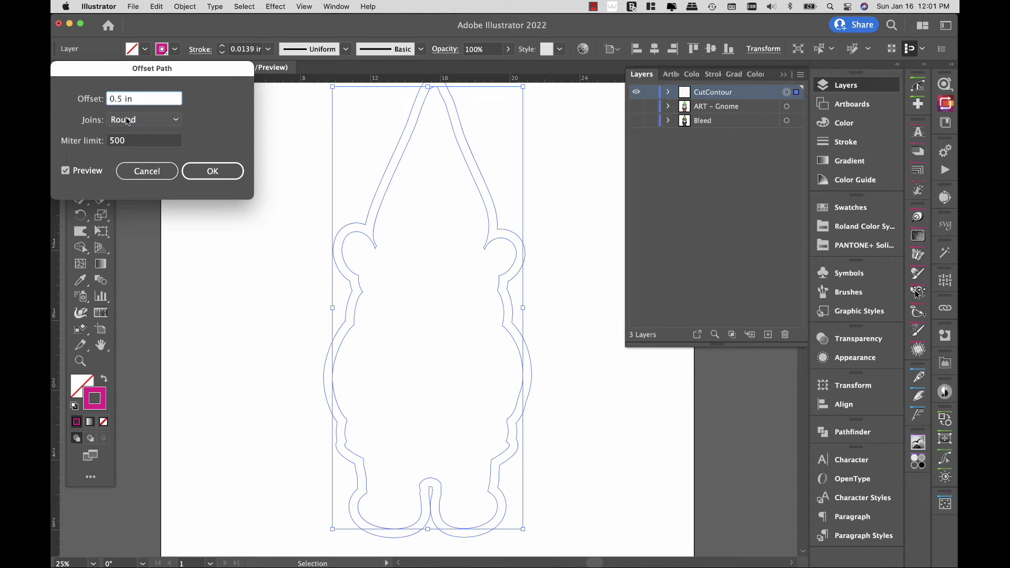
pyautogui.write('2')
pyautogui.press('Tab')
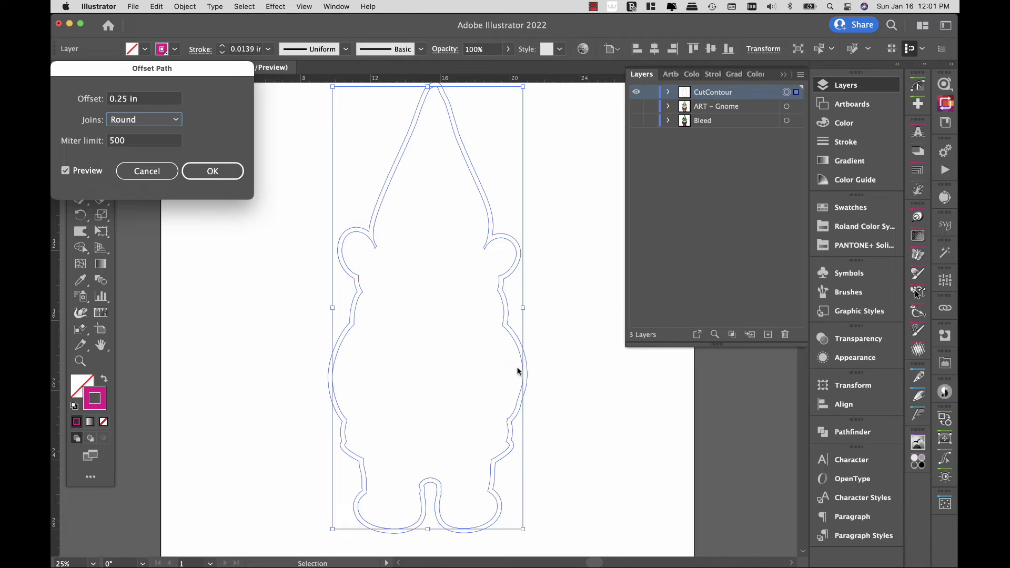
# Step: Set the offset joins to Round with miter limit 1 and create the path
pyautogui.click(178, 122)
pyautogui.click(143, 134)
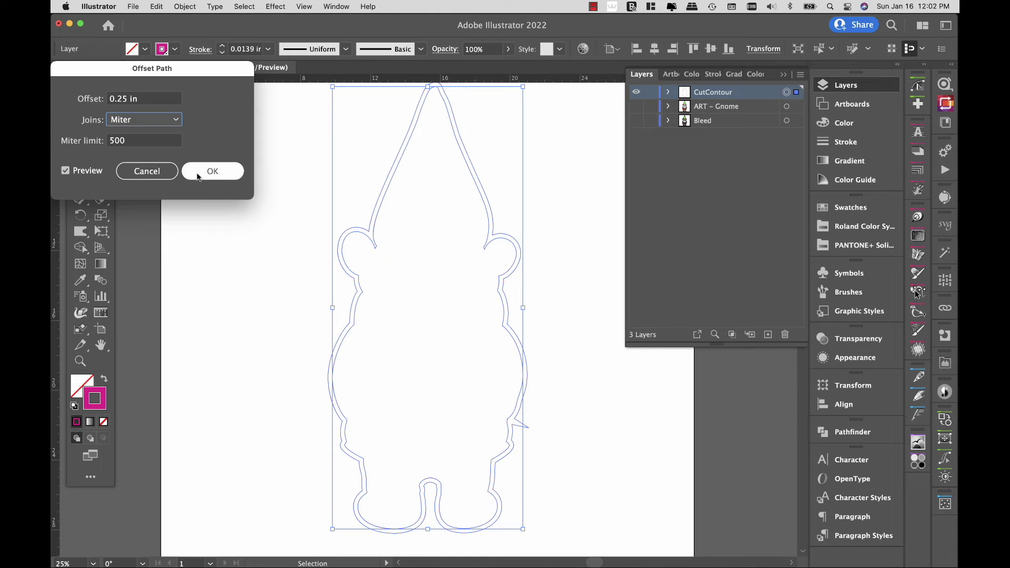
pyautogui.click(179, 129)
pyautogui.click(145, 148)
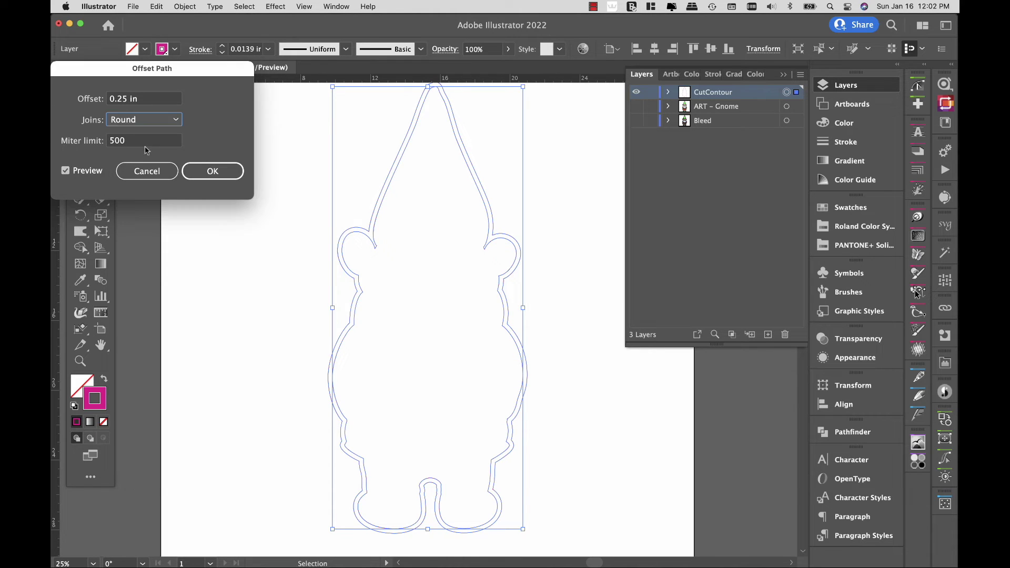
pyautogui.press('Tab')
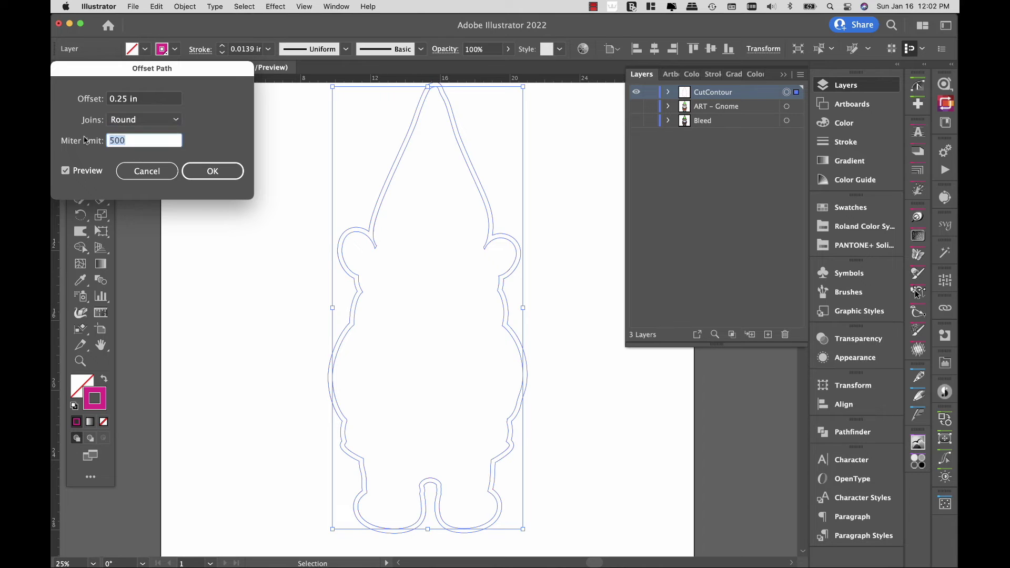
pyautogui.write('1')
pyautogui.press('Tab')
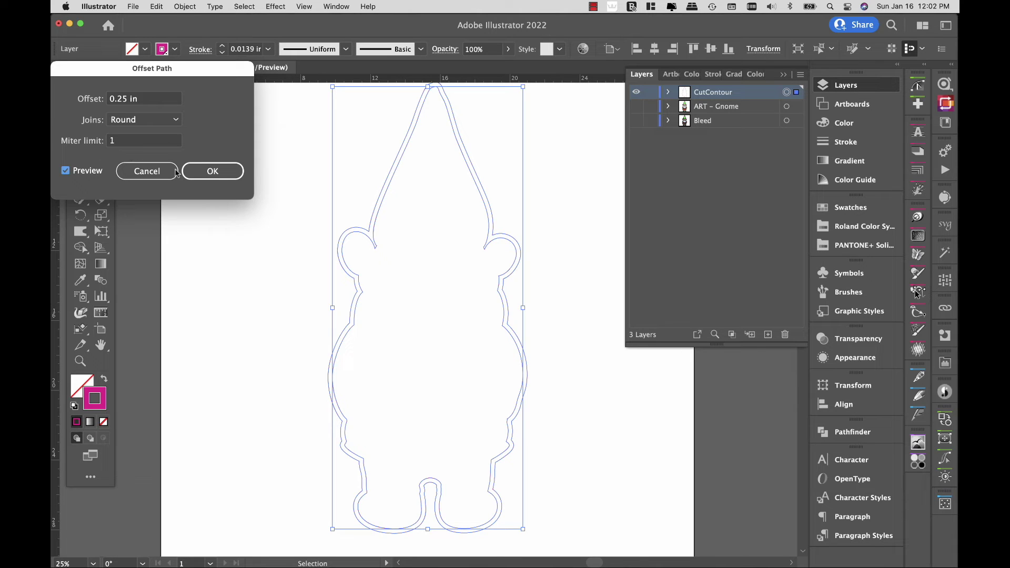
pyautogui.click(196, 175)
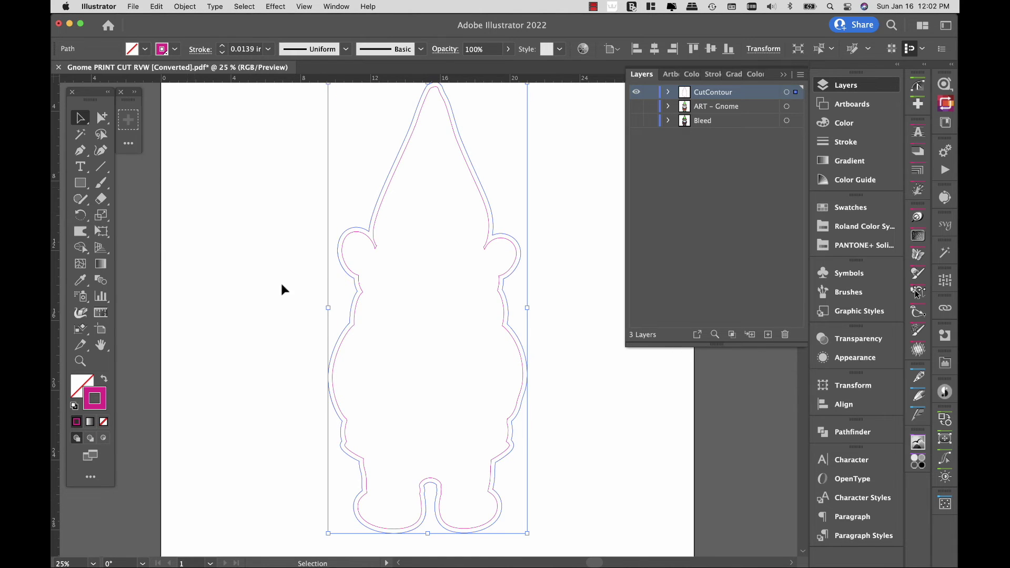
# Step: Delete the inner duplicate compound path, leaving only the offset cut outline
pyautogui.click(570, 196)
pyautogui.click(463, 158)
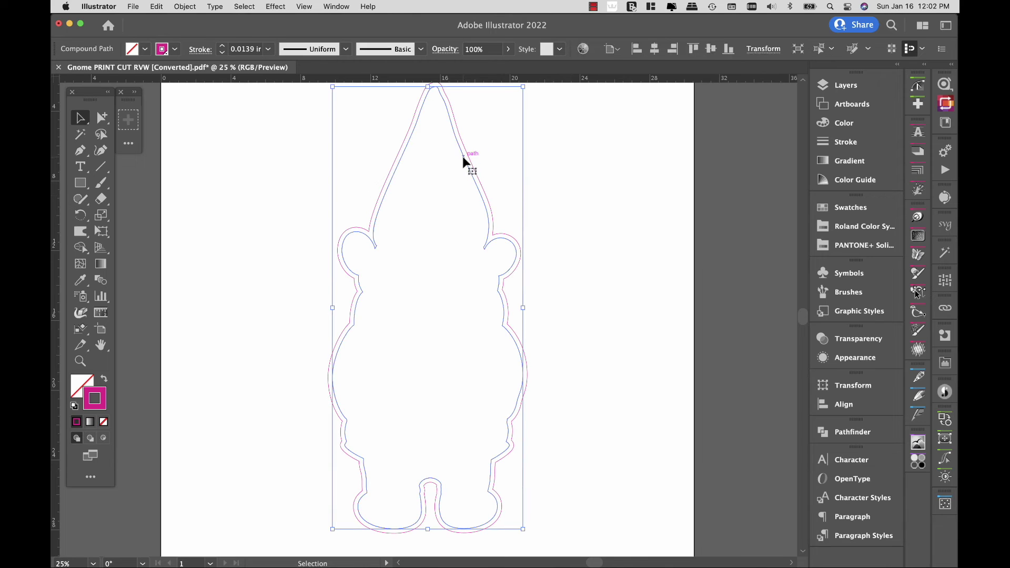
pyautogui.click(467, 153)
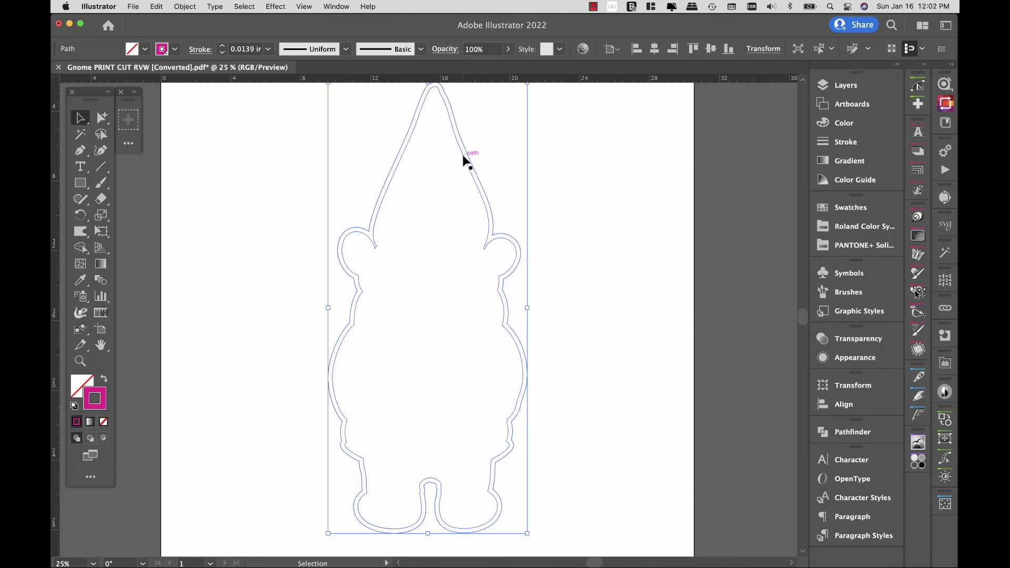
pyautogui.click(463, 157)
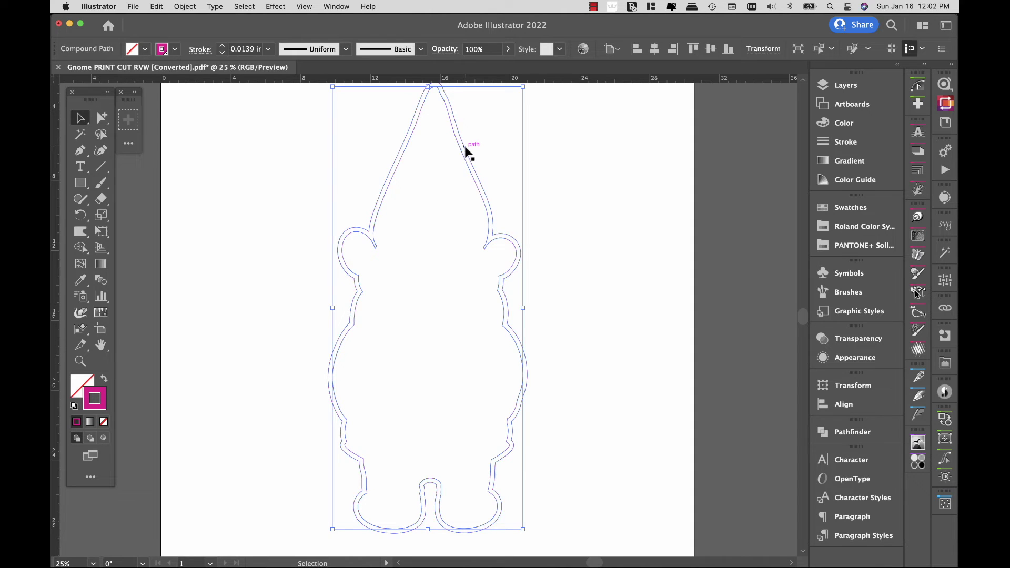
pyautogui.click(462, 154)
pyautogui.click(463, 154)
pyautogui.press('super+a')
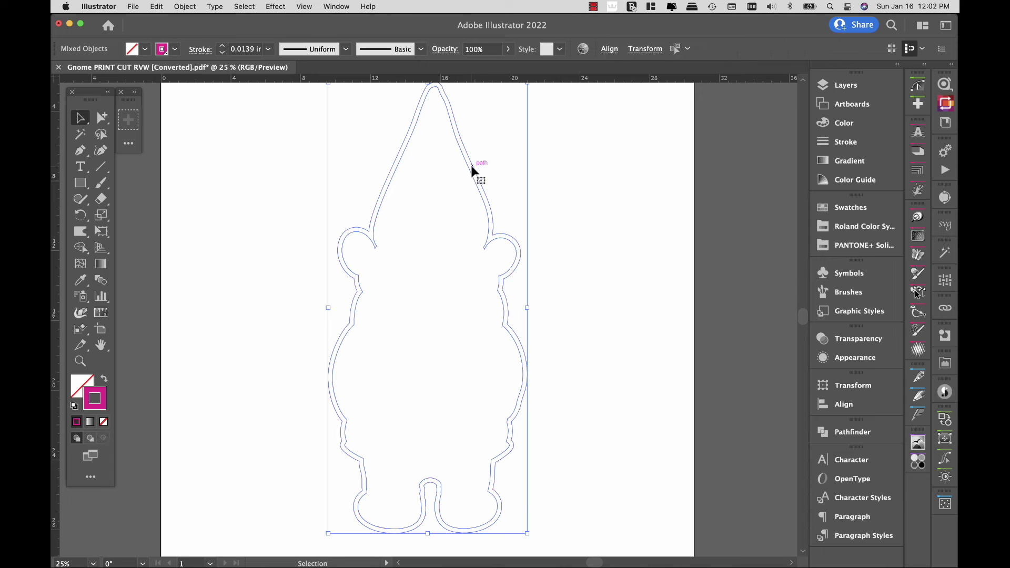
pyautogui.click(568, 171)
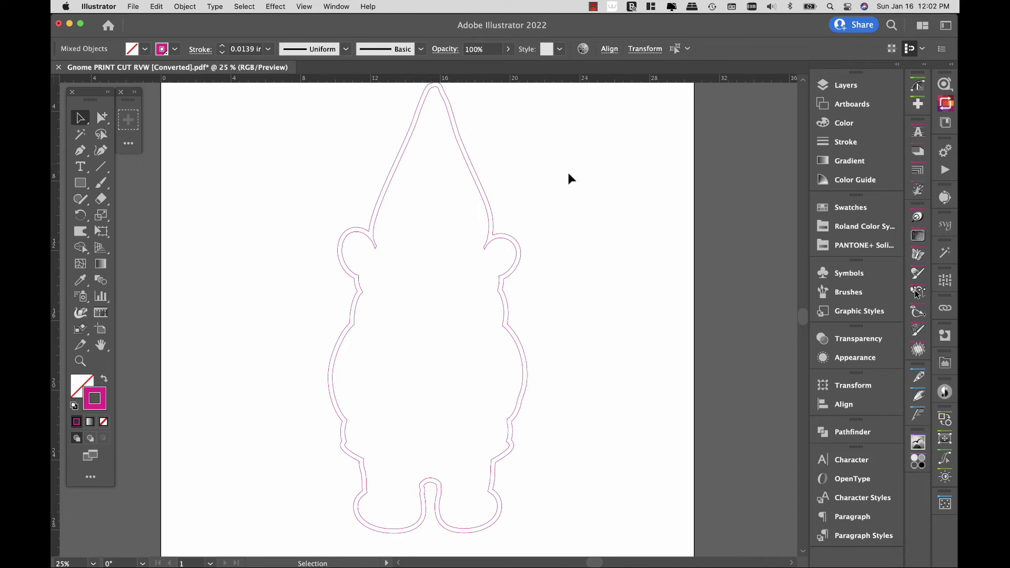
pyautogui.click(480, 198)
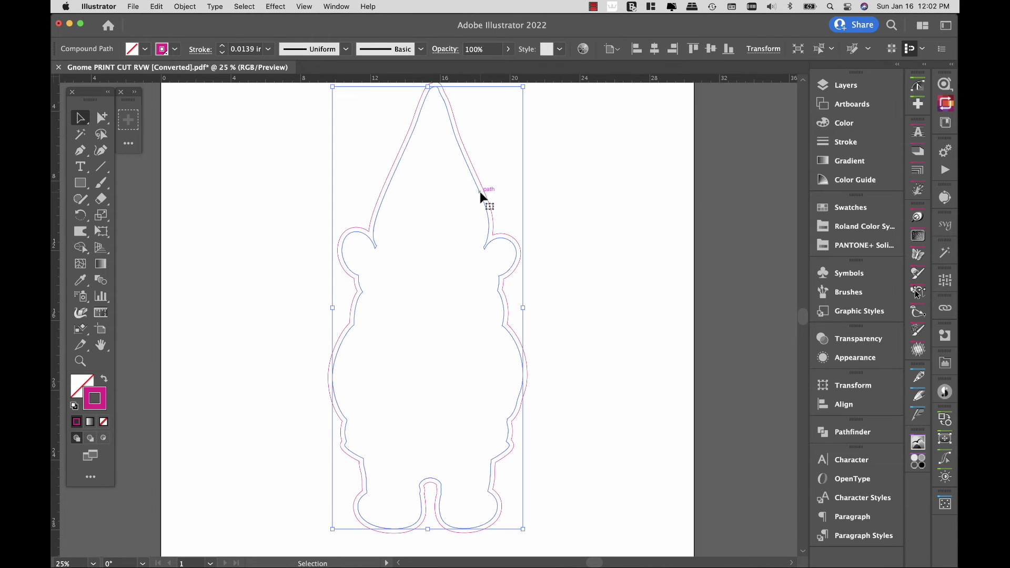
pyautogui.press('Delete')
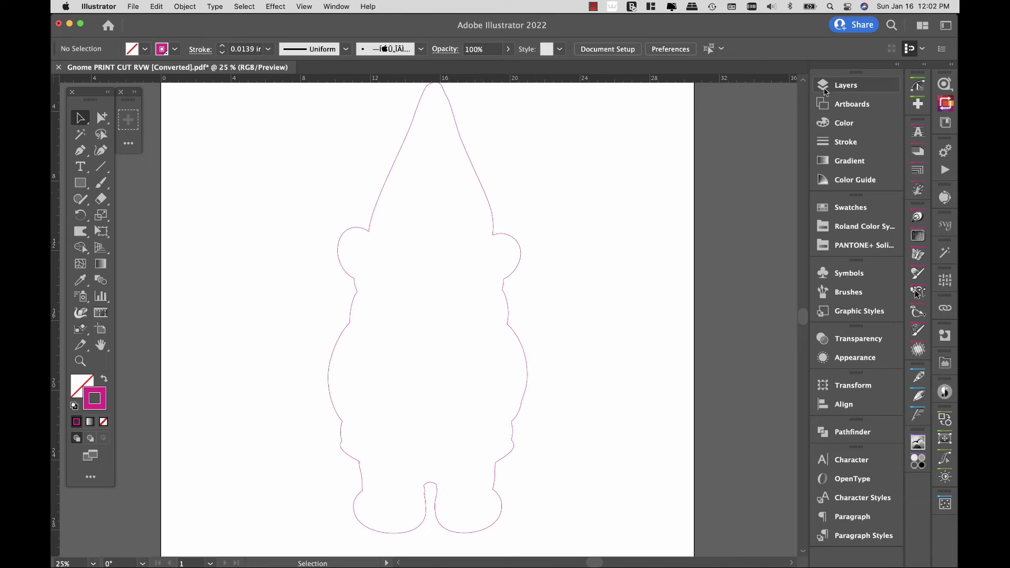
pyautogui.click(844, 85)
# Step: Show the ART - Gnome layer and zoom in on the gnome's hat and face
pyautogui.click(636, 107)
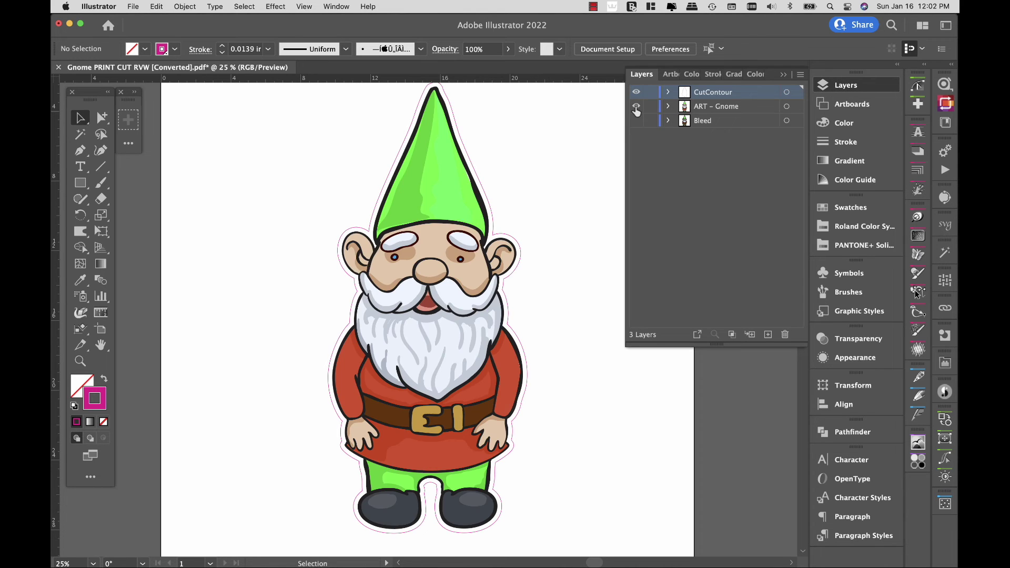
pyautogui.scroll(3, 584, 166)
pyautogui.press('z')
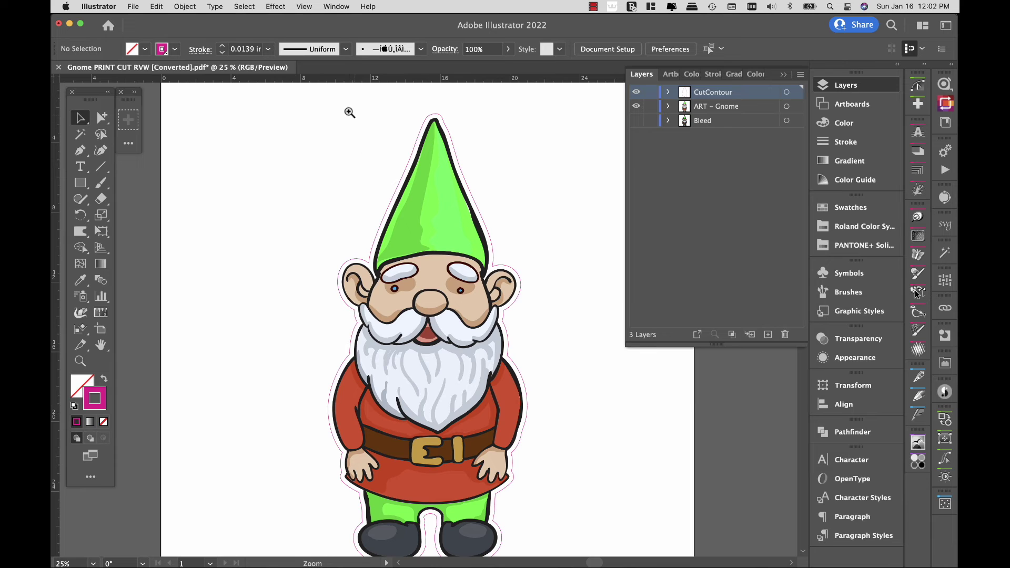
pyautogui.moveTo(347, 109); pyautogui.dragTo(564, 345)
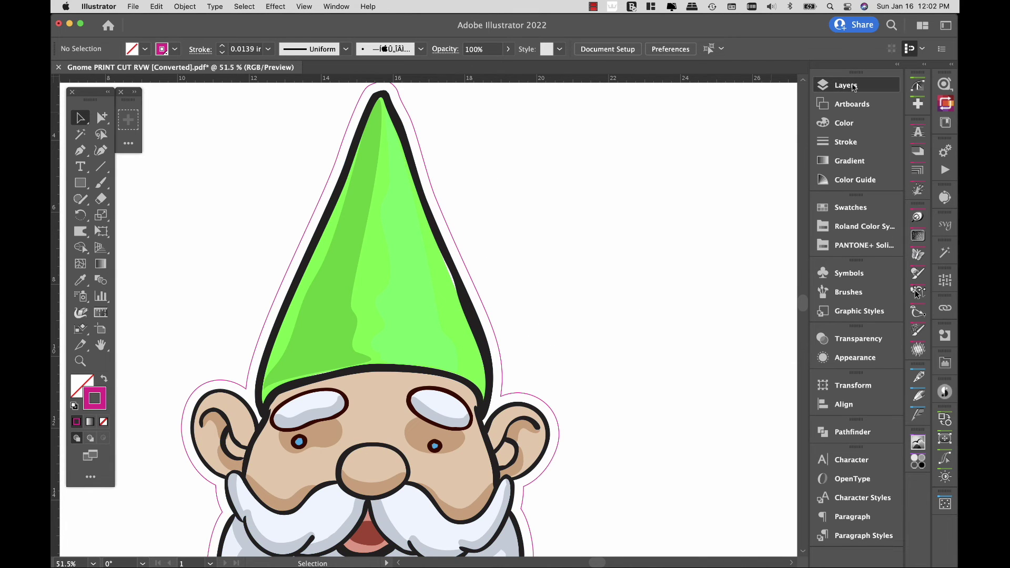
# Step: Check the CutContour and Bleed layers, leaving CutContour visible and Bleed hidden
pyautogui.click(853, 87)
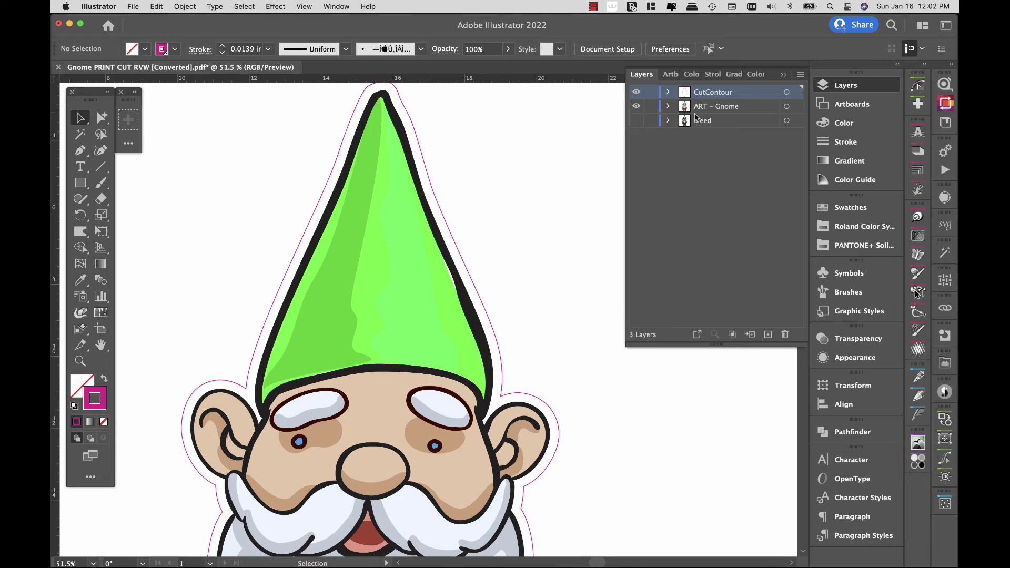
pyautogui.click(638, 93)
pyautogui.click(639, 93)
pyautogui.click(638, 93)
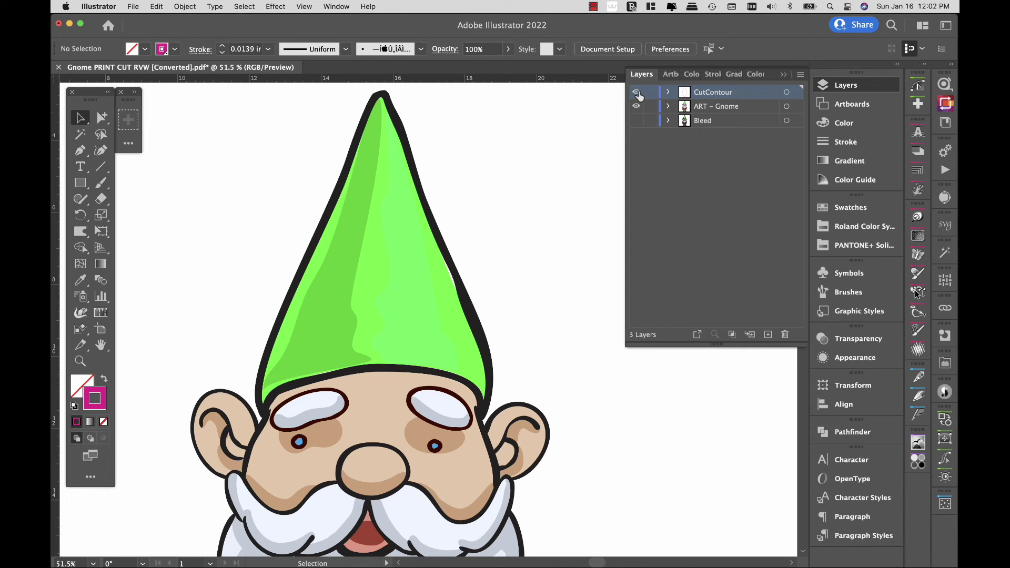
pyautogui.click(637, 92)
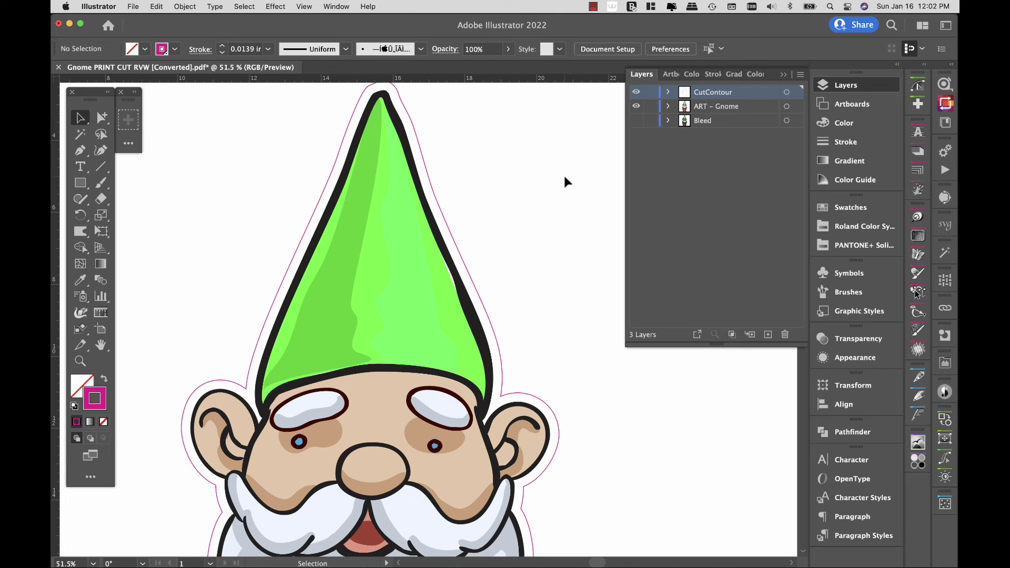
pyautogui.click(636, 121)
pyautogui.click(638, 122)
pyautogui.click(637, 122)
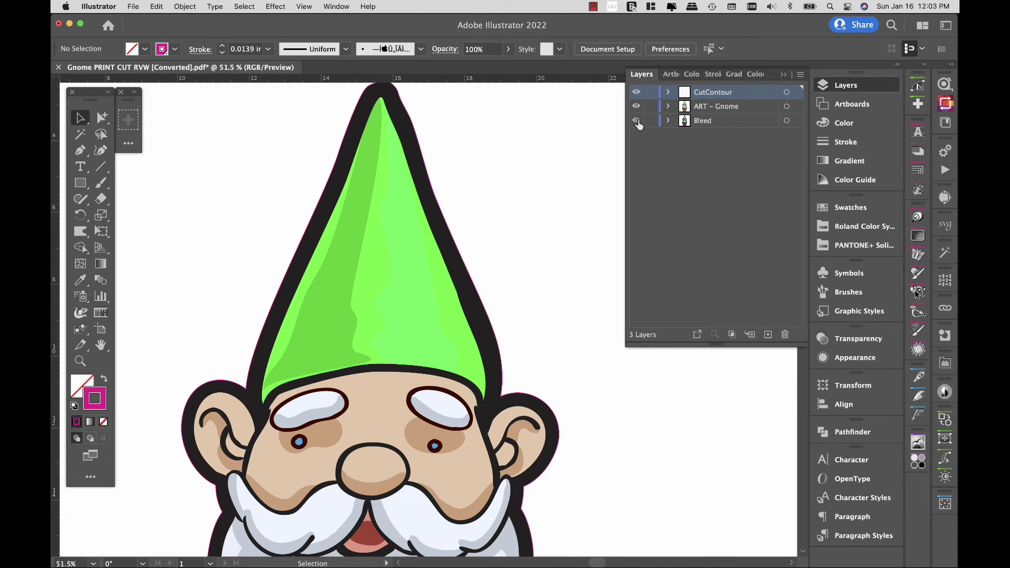
pyautogui.click(638, 122)
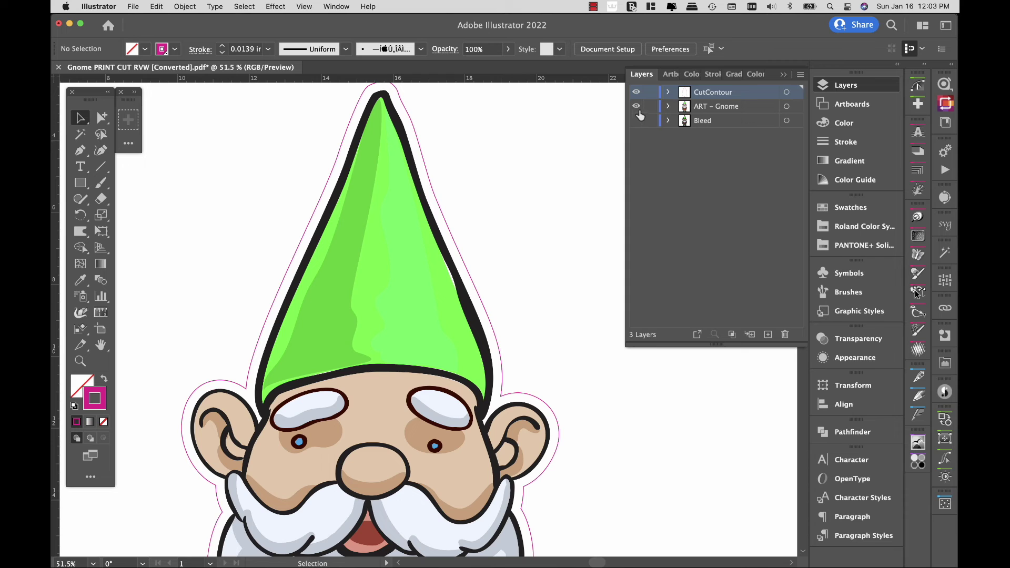
pyautogui.click(576, 152)
# Step: Zoom out to 25% and center the whole gnome on the artboard
pyautogui.press('super+space')
pyautogui.keyDown('alt'); pyautogui.click(487, 304); pyautogui.keyUp('alt')
pyautogui.keyDown('alt'); pyautogui.click(478, 313); pyautogui.keyUp('alt')
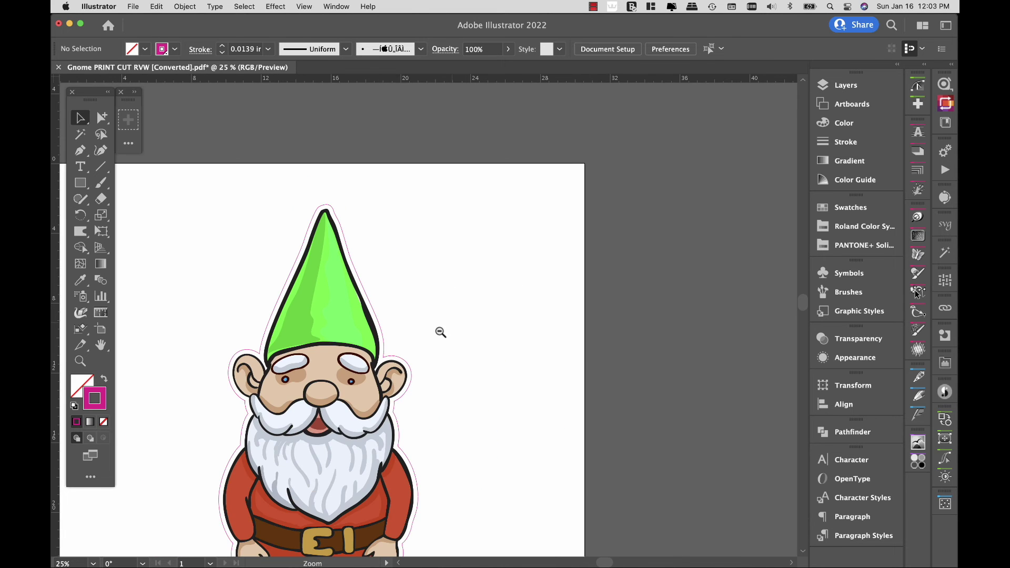
pyautogui.keyDown('alt'); pyautogui.click(437, 336); pyautogui.keyUp('alt')
pyautogui.moveTo(598, 273); pyautogui.dragTo(561, 232)
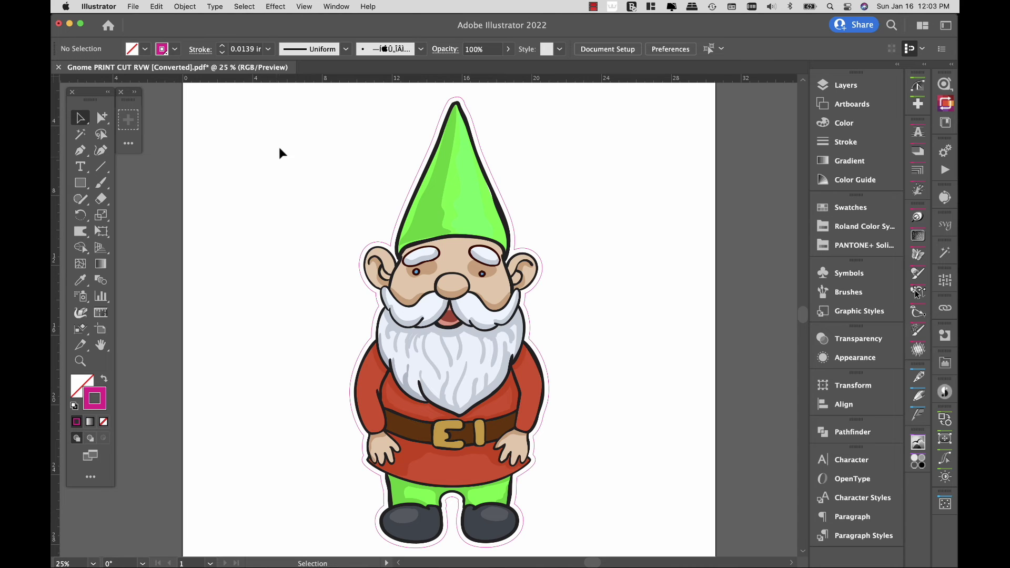
pyautogui.click(133, 6)
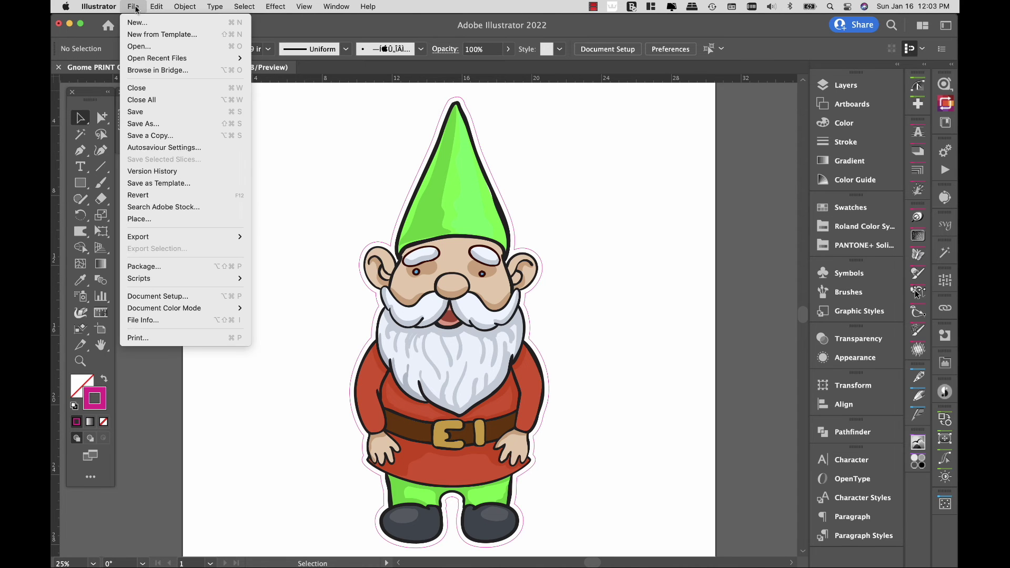
# Step: Save the gnome as an Adobe PDF (pdf) file in the Hexachrome Gnomes folder
pyautogui.click(147, 124)
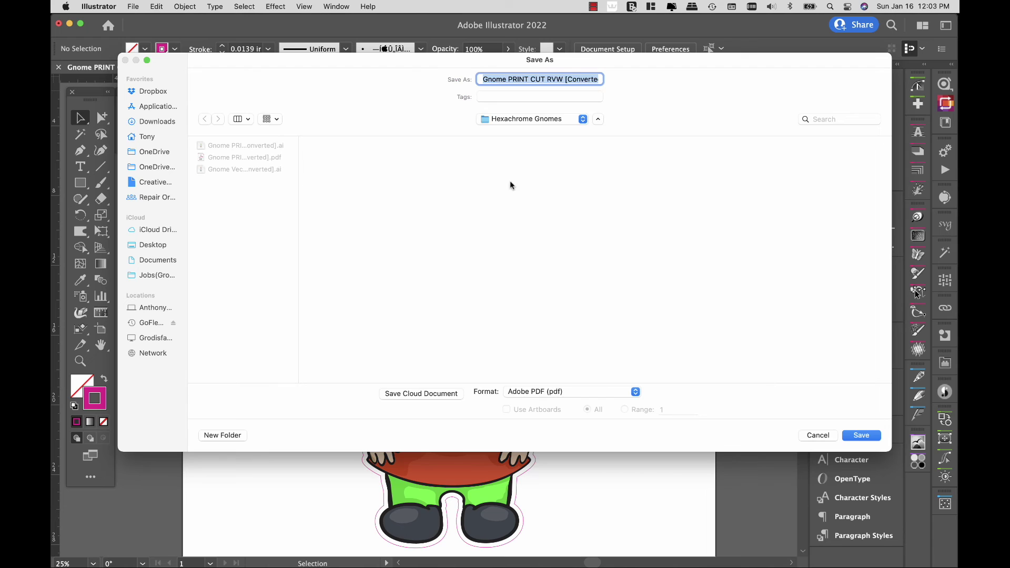
pyautogui.click(634, 391)
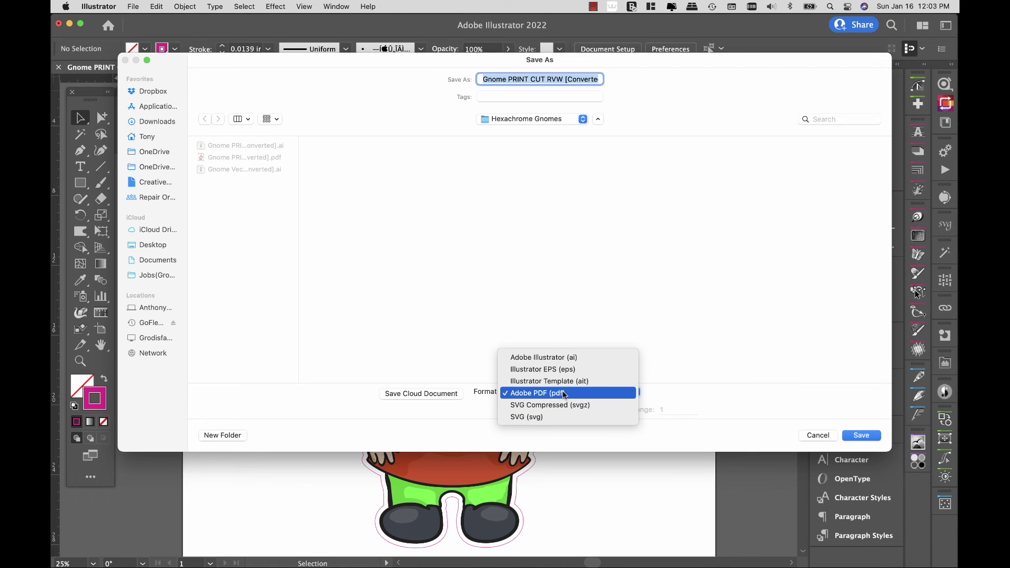
pyautogui.click(546, 398)
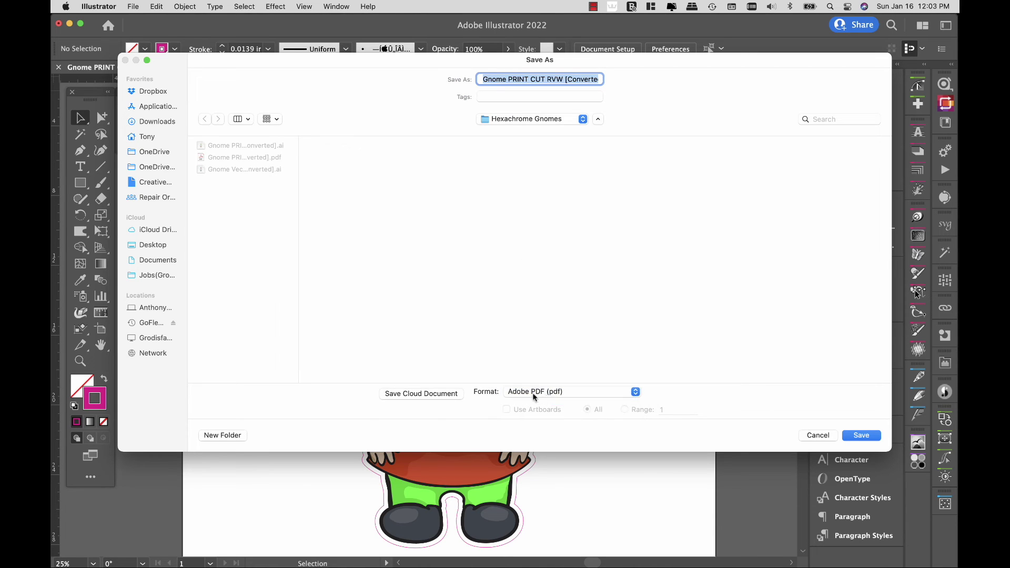
pyautogui.click(865, 437)
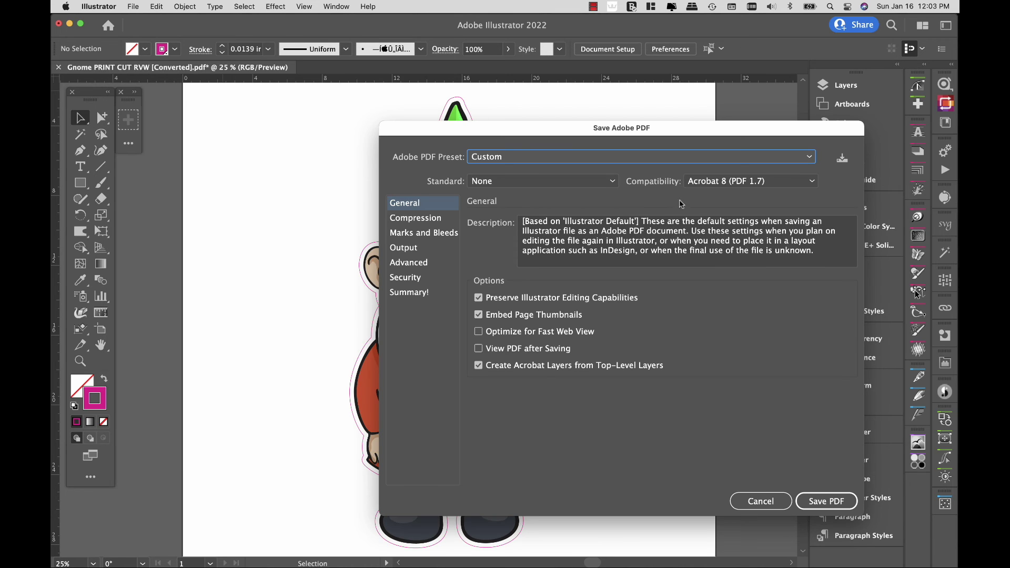
# Step: Keep Acrobat 8 (PDF 1.7) compatibility, review Compression settings, and begin saving a preset
pyautogui.click(690, 184)
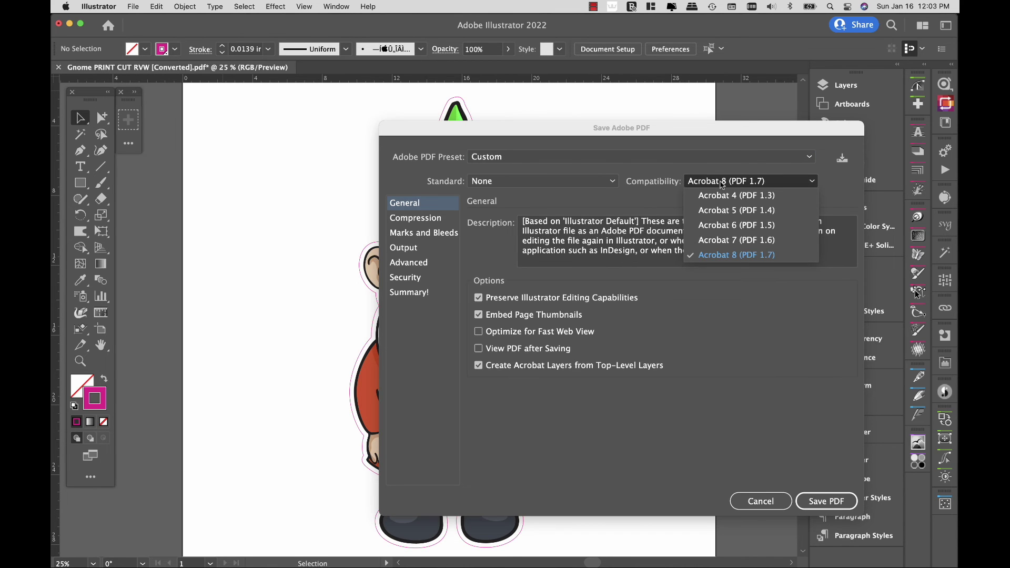
pyautogui.click(765, 258)
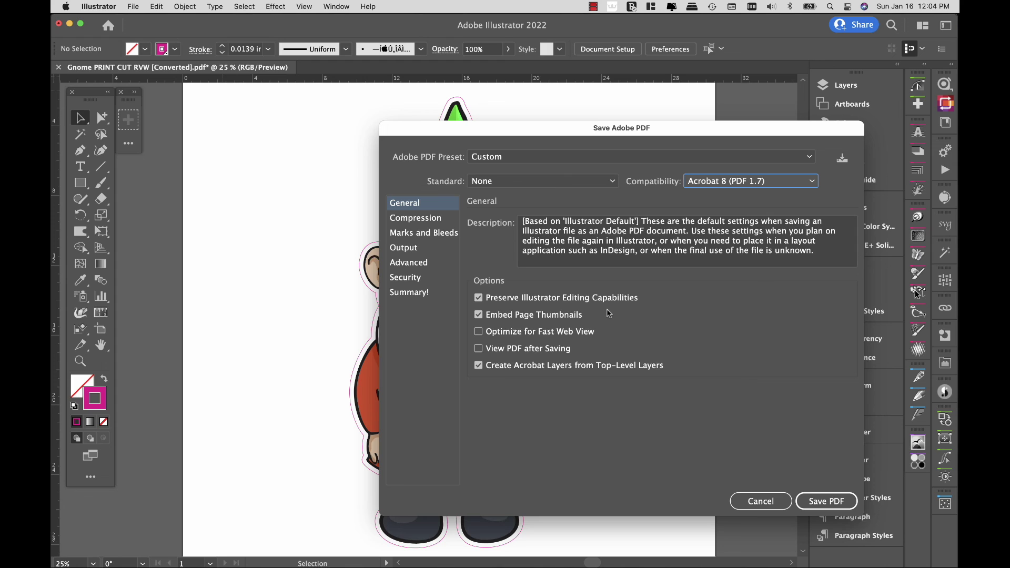
pyautogui.click(432, 222)
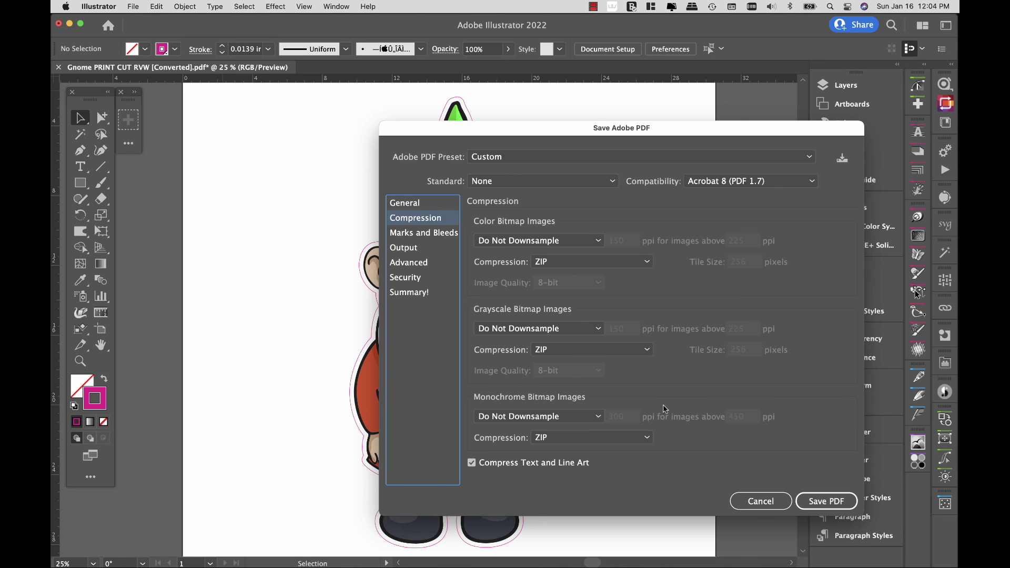
pyautogui.click(409, 203)
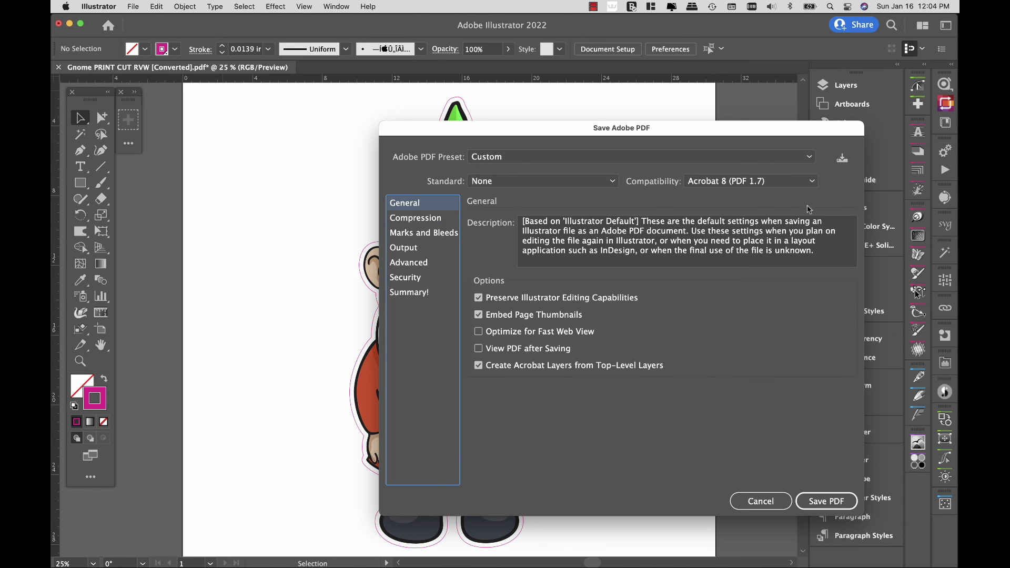
pyautogui.click(842, 160)
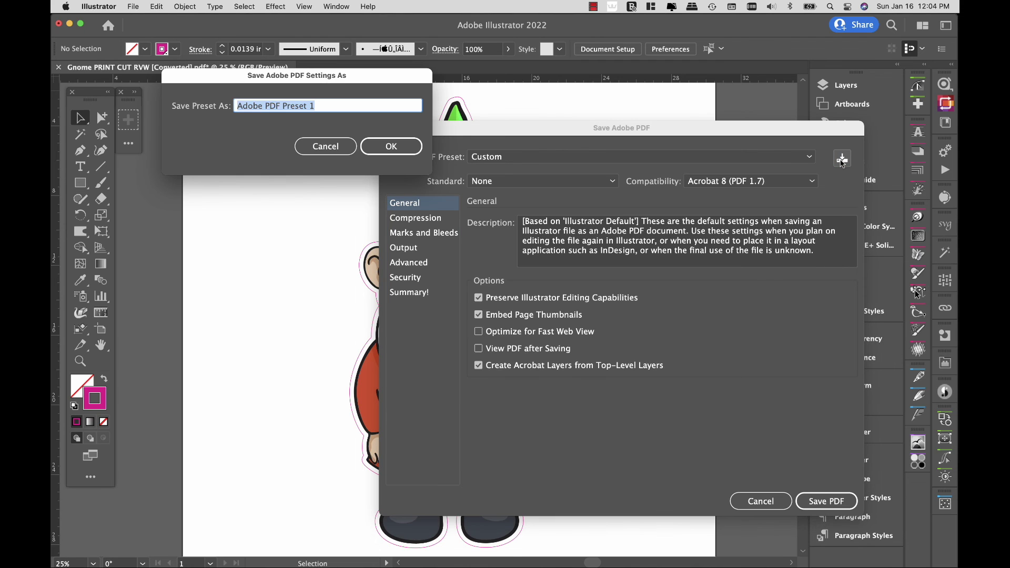
# Step: Save the settings as the 'Print Ready' preset and save the PDF with it
pyautogui.press('BackSpace')
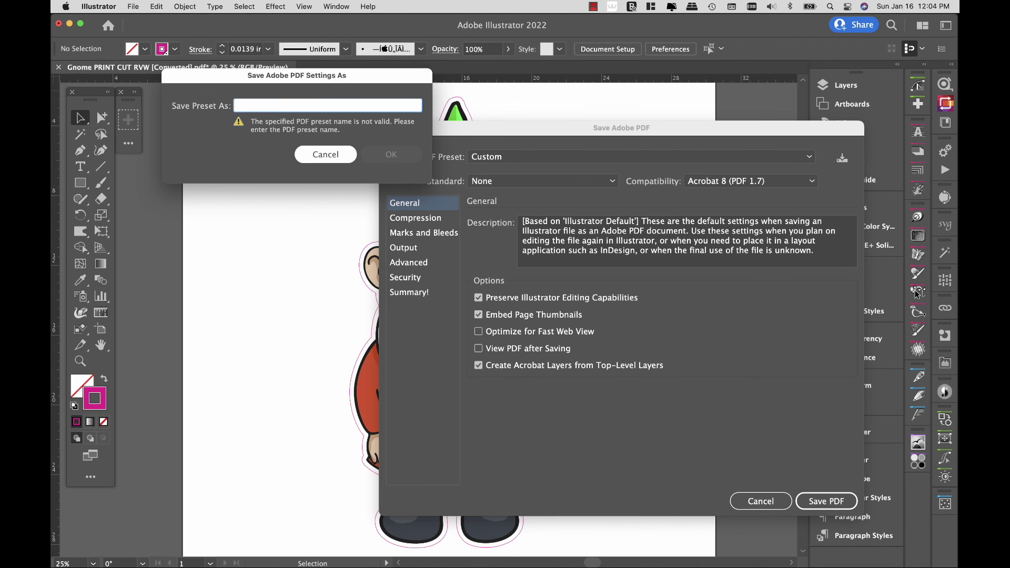
pyautogui.write('Print Ready')
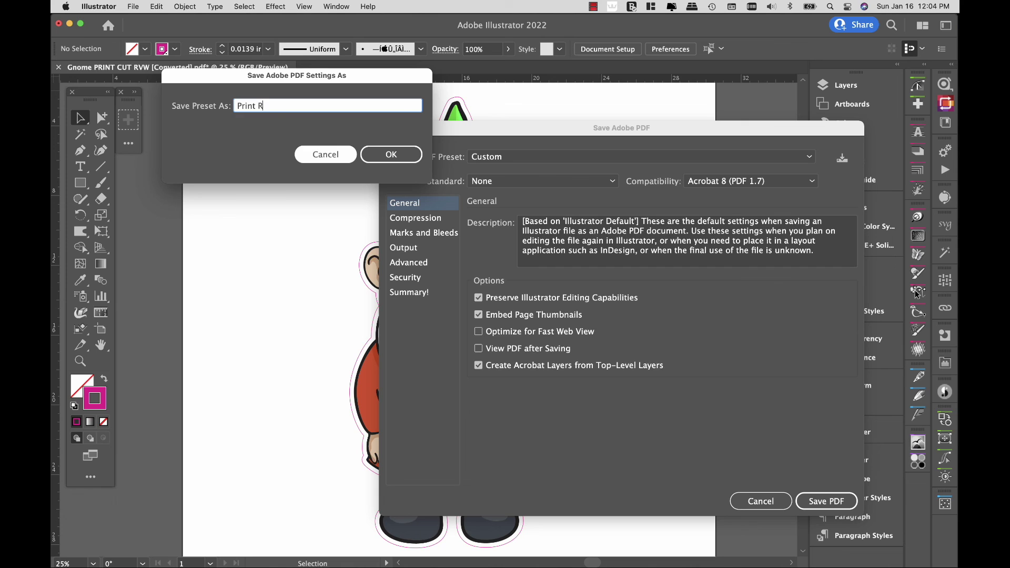
pyautogui.click(404, 154)
pyautogui.click(804, 158)
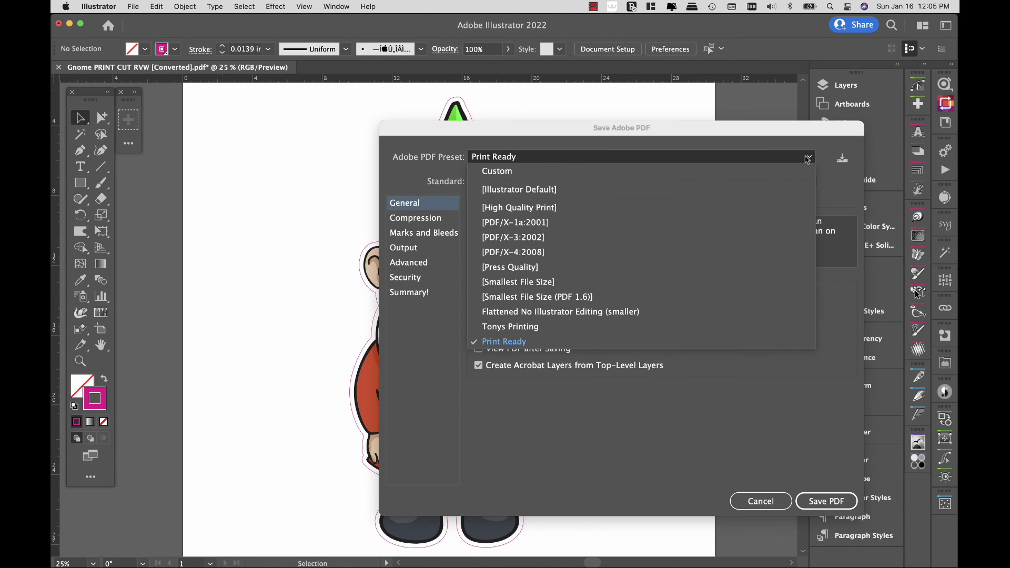
pyautogui.click(499, 346)
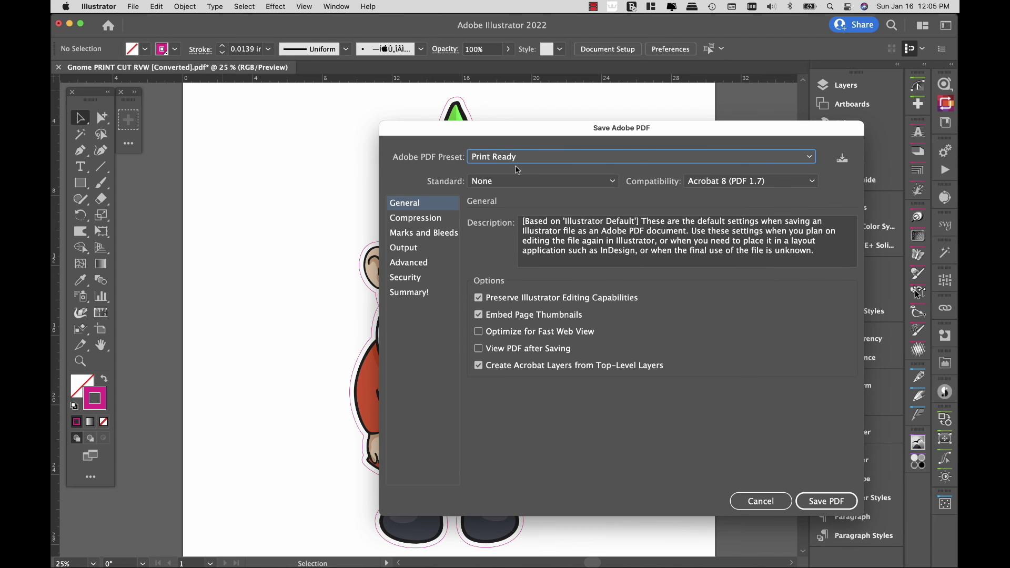
pyautogui.click(814, 504)
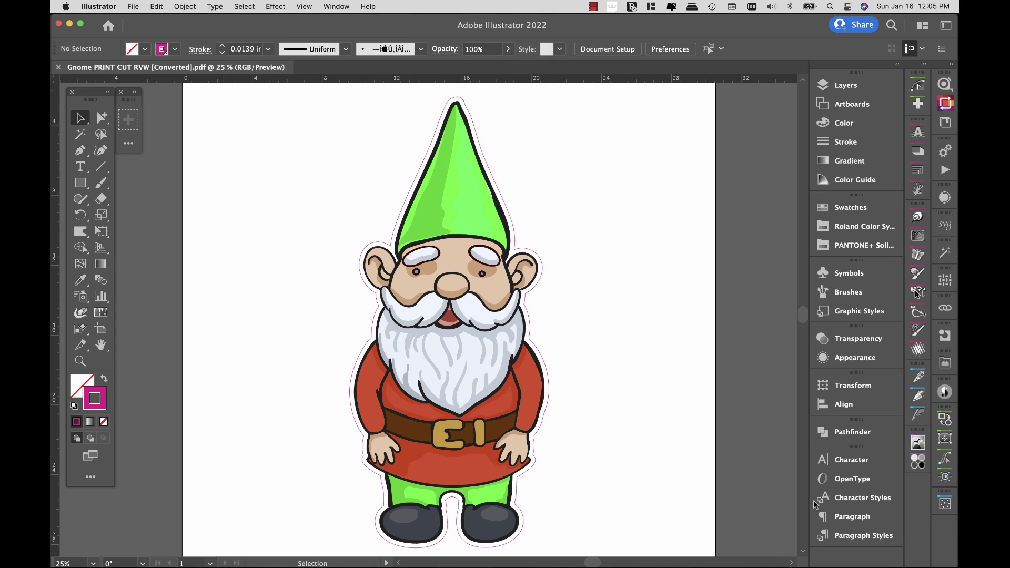